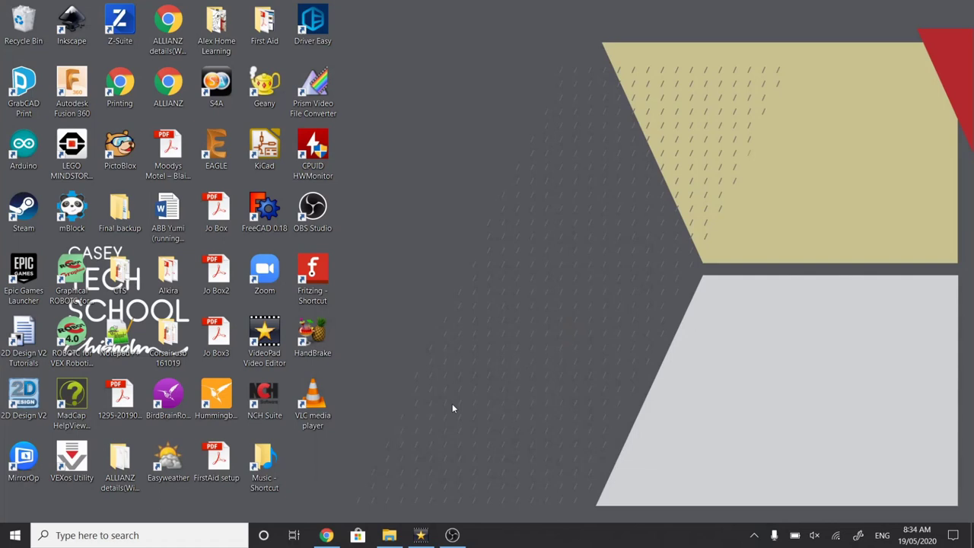
Step: Launch Fritzing and look through the breadboard and schematic views of the new sketch, ending in the PCB view
{"action": "double_click", "coordinate": [312, 276]}
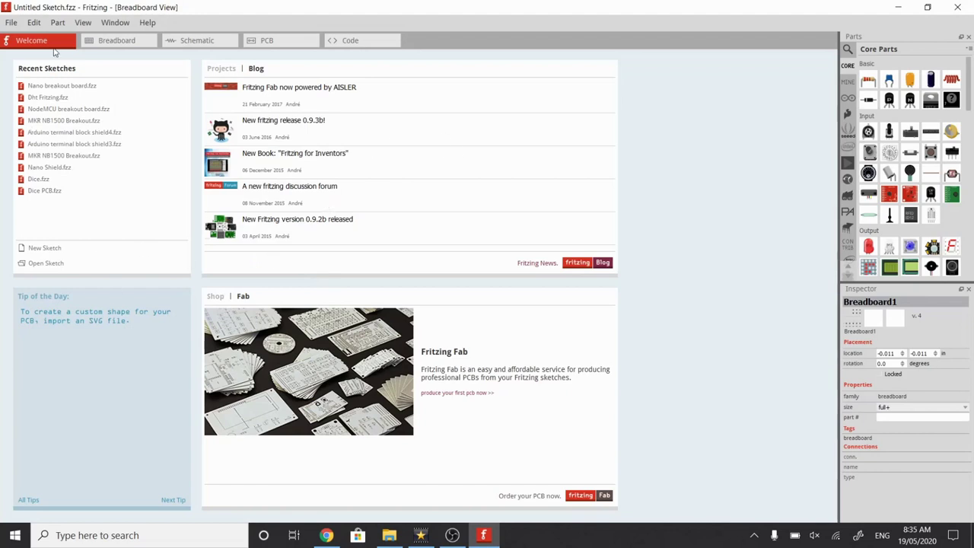
{"action": "left_click", "coordinate": [103, 42]}
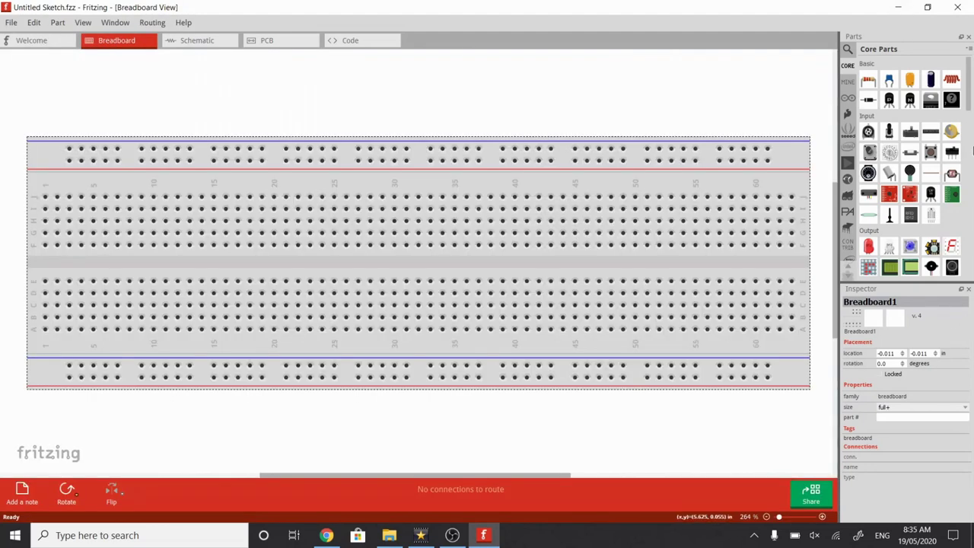
{"action": "mouse_move", "coordinate": [924, 112]}
{"action": "left_click", "coordinate": [195, 43]}
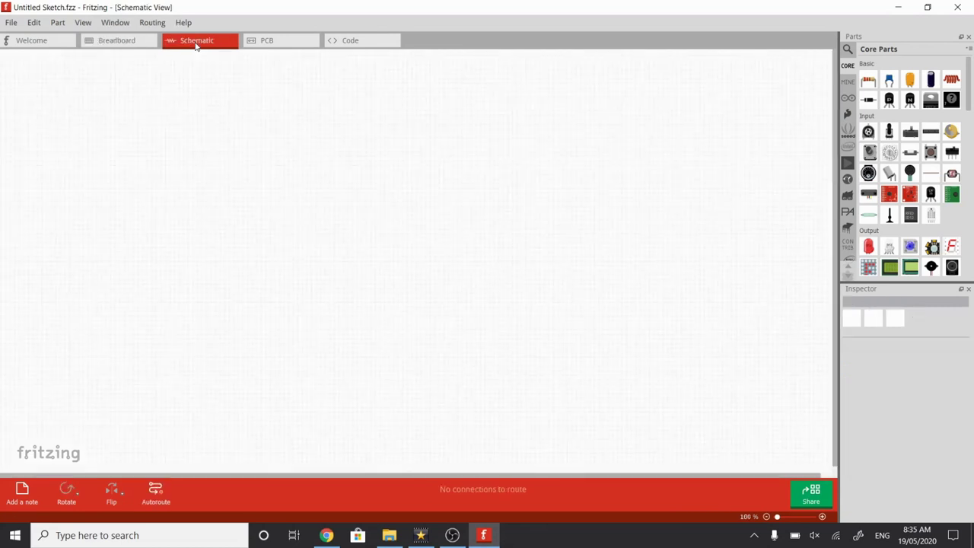
{"action": "left_click", "coordinate": [269, 42]}
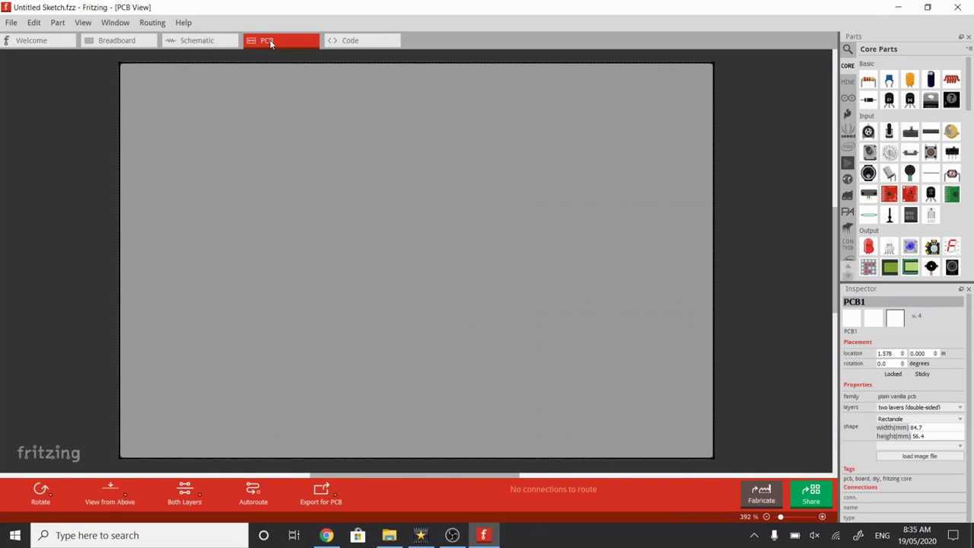
{"action": "left_click", "coordinate": [141, 41]}
{"action": "left_click", "coordinate": [193, 43]}
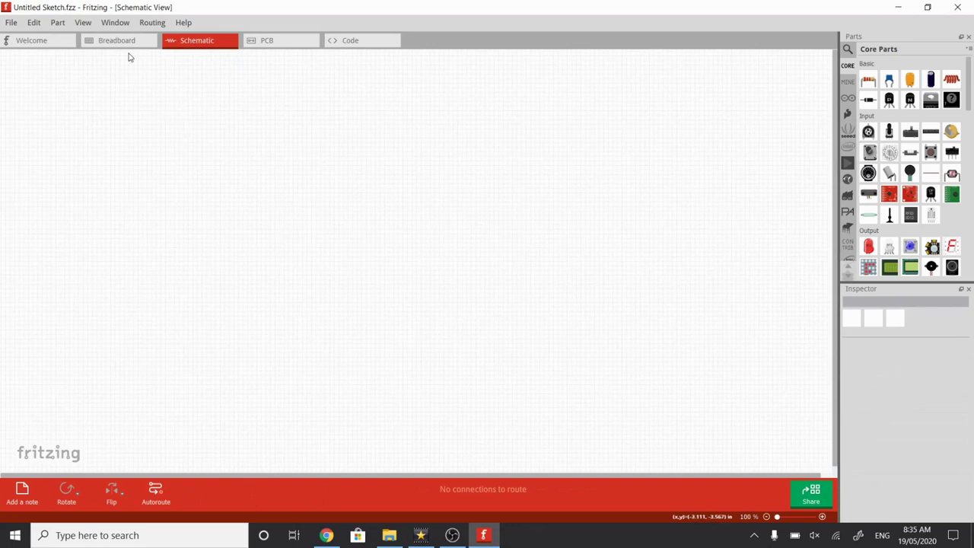
{"action": "left_click", "coordinate": [277, 42]}
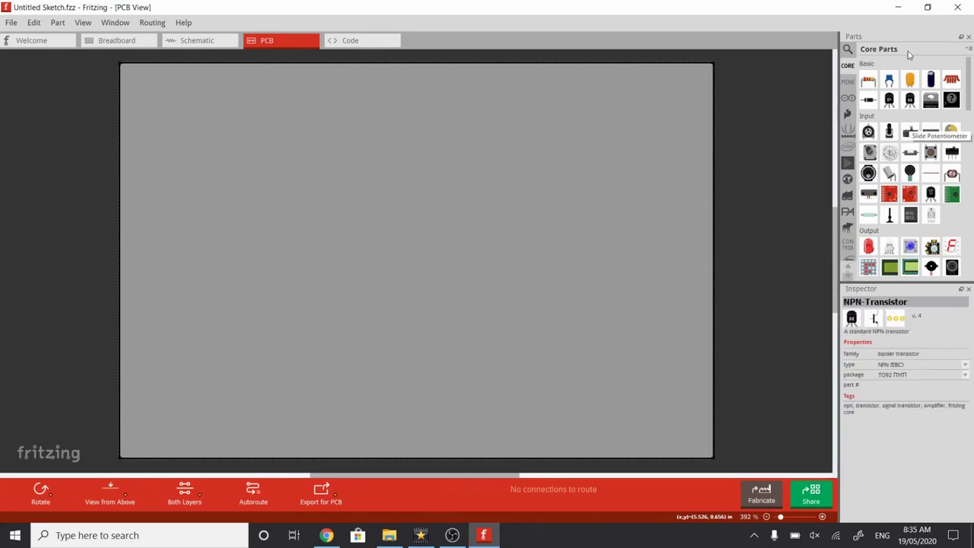
Step: Place an Arduino Nano (Rev3.0) from the Arduino boards onto the PCB
{"action": "left_click", "coordinate": [848, 99]}
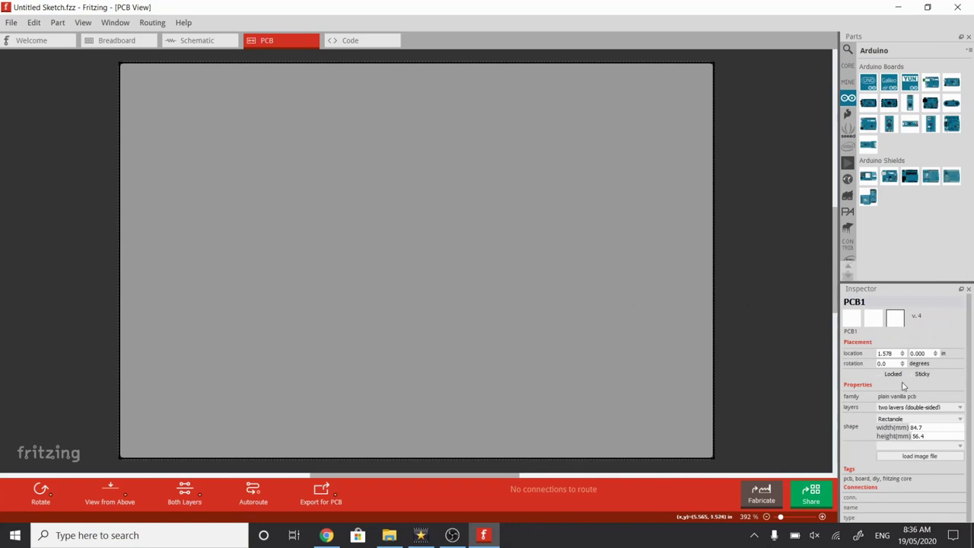
{"action": "mouse_move", "coordinate": [873, 85]}
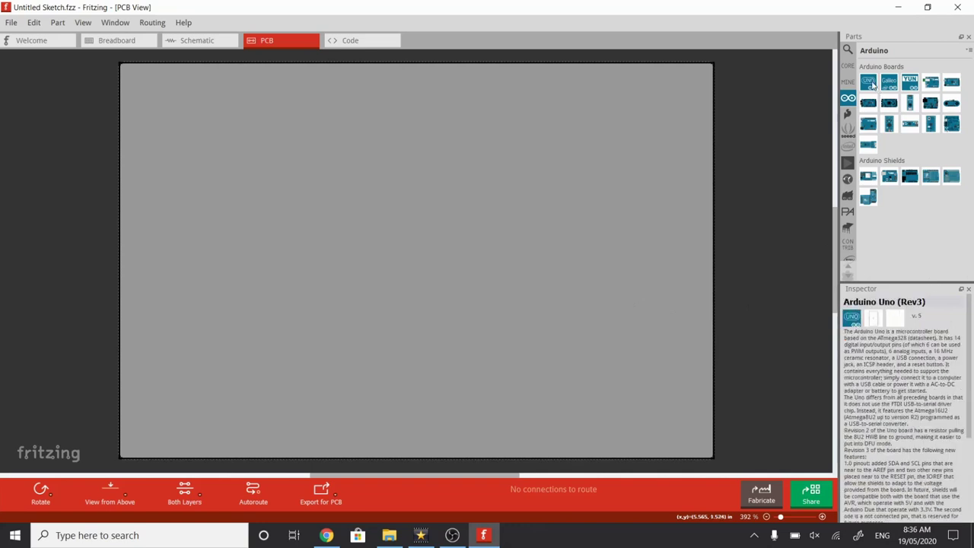
{"action": "mouse_move", "coordinate": [908, 85]}
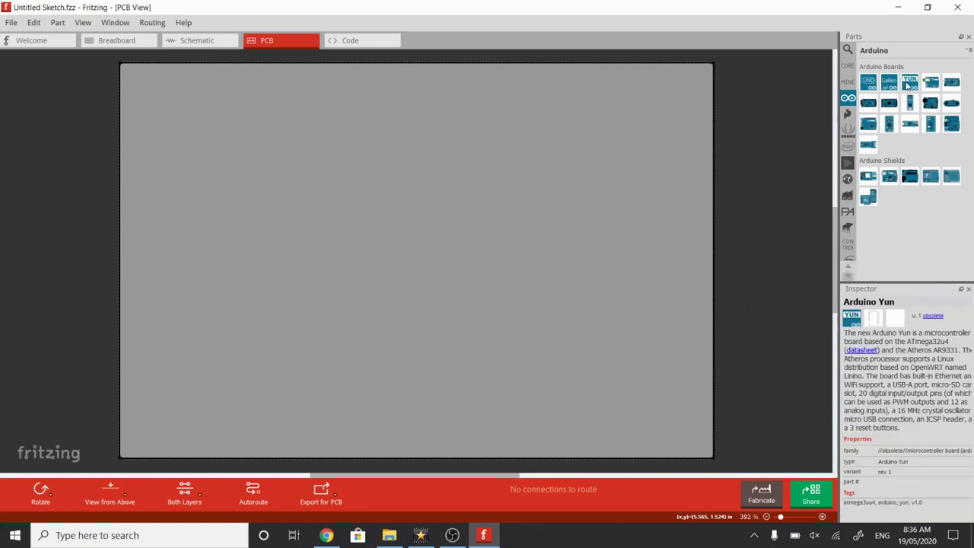
{"action": "mouse_move", "coordinate": [910, 104]}
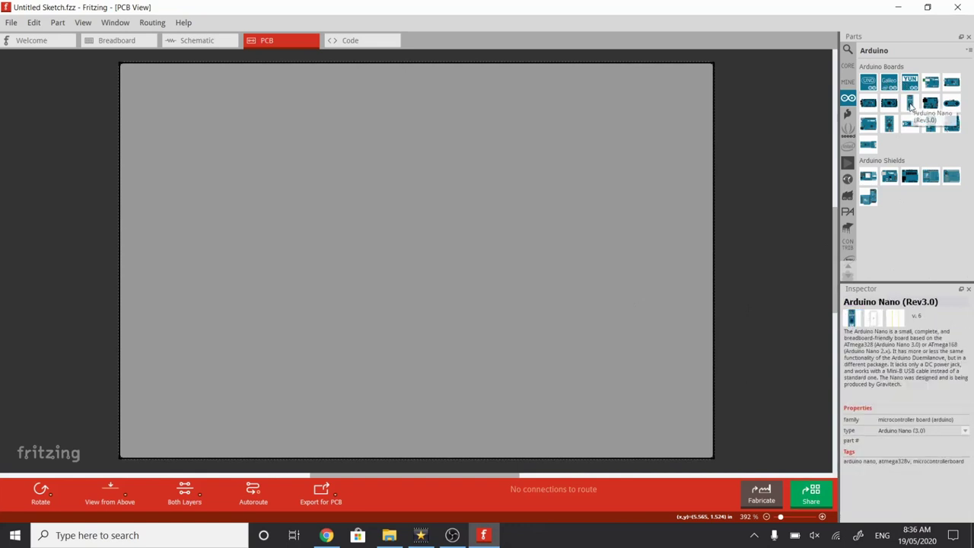
{"action": "left_click_drag", "start_coordinate": [910, 105], "coordinate": [368, 144]}
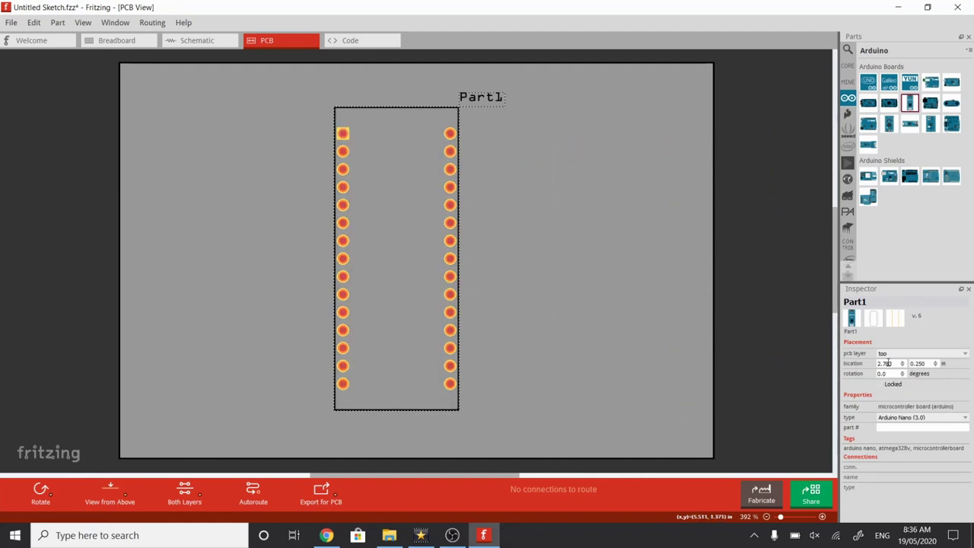
Step: Rotate the Arduino Nano 90° clockwise and position it near the middle of the PCB
{"action": "right_click", "coordinate": [392, 187]}
{"action": "mouse_move", "coordinate": [411, 191]}
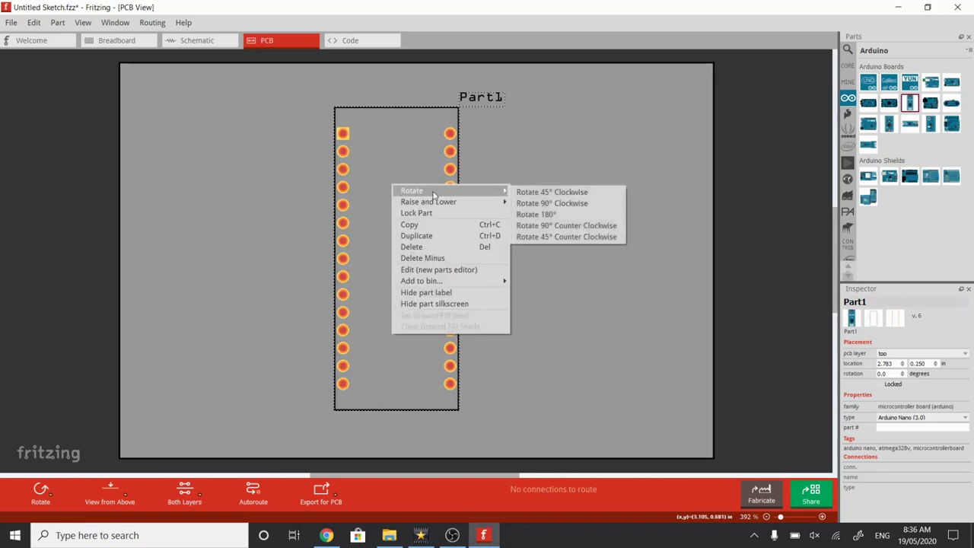
{"action": "left_click", "coordinate": [540, 203]}
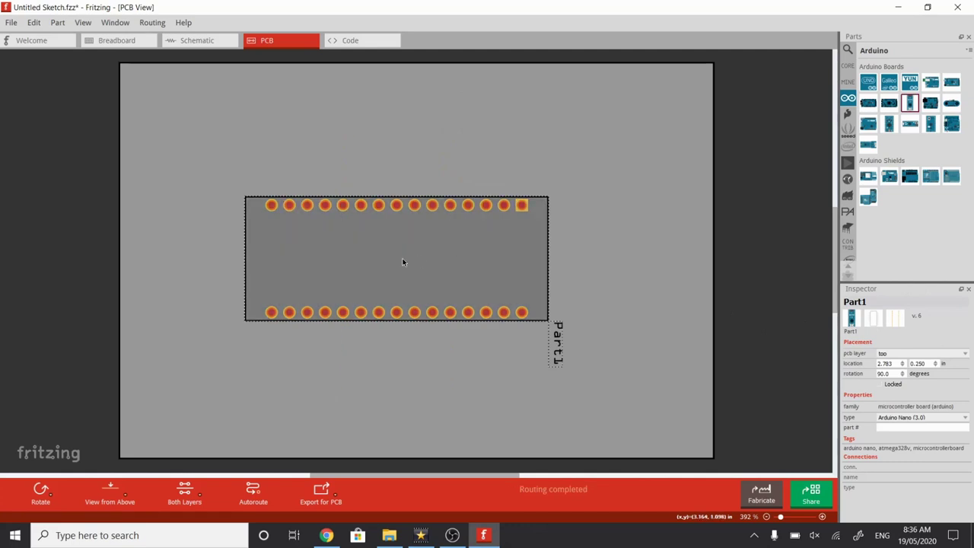
{"action": "left_click_drag", "start_coordinate": [447, 266], "coordinate": [408, 249]}
{"action": "left_click", "coordinate": [583, 281]}
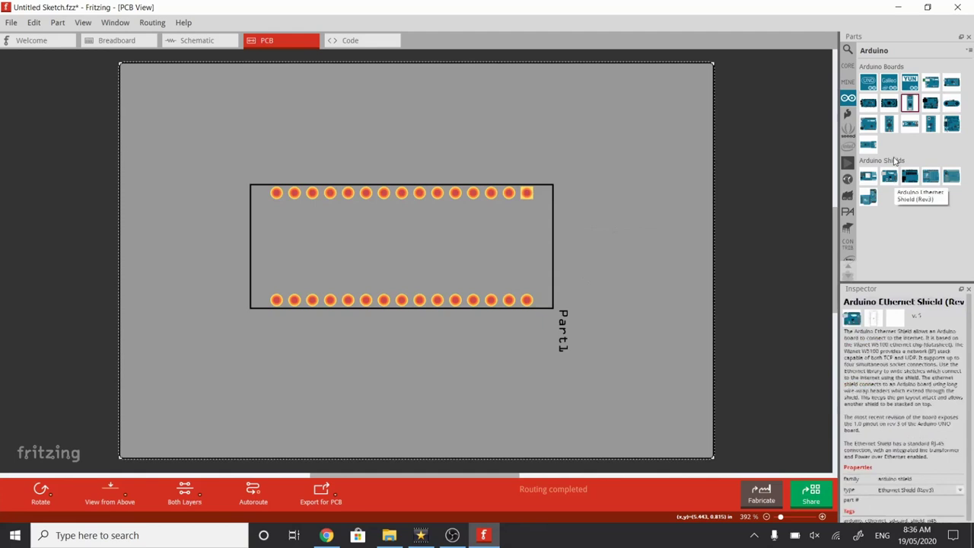
Step: Place a 2-pin screw terminal from the core connection parts on the PCB above the Nano
{"action": "left_click", "coordinate": [848, 66]}
{"action": "left_click_drag", "start_coordinate": [970, 90], "coordinate": [972, 221]}
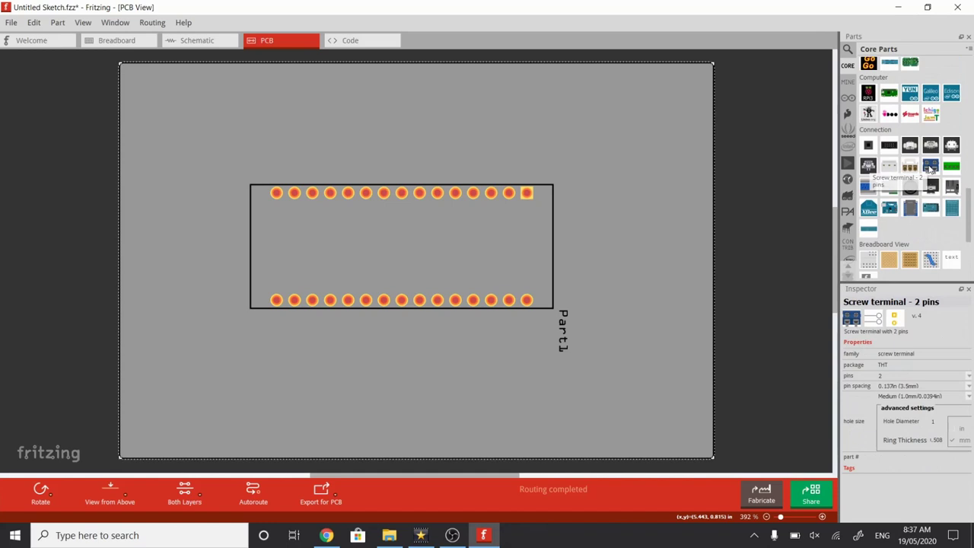
{"action": "left_click_drag", "start_coordinate": [931, 169], "coordinate": [538, 110]}
Step: Rotate the screw terminal 90° counter clockwise and move it up to the board's upper edge
{"action": "right_click", "coordinate": [538, 112]}
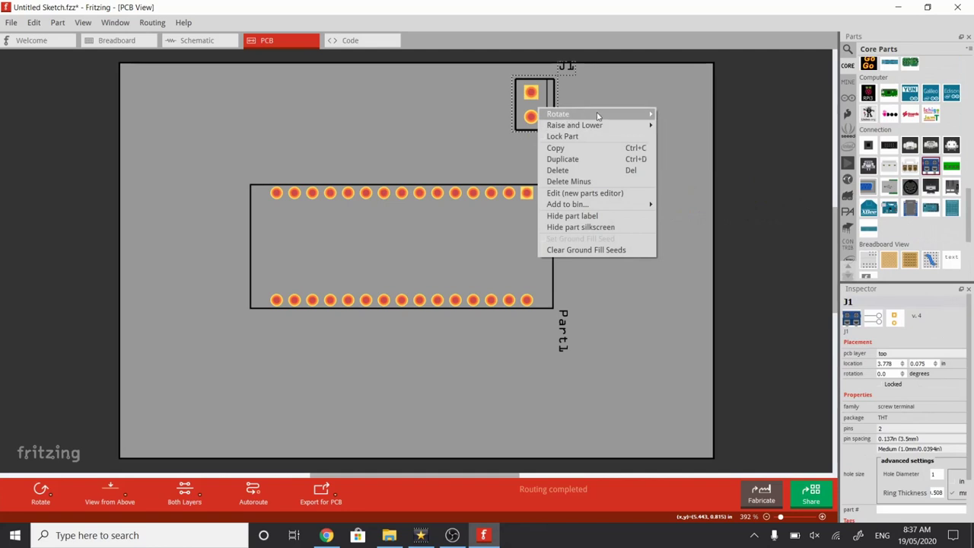
{"action": "mouse_move", "coordinate": [640, 116]}
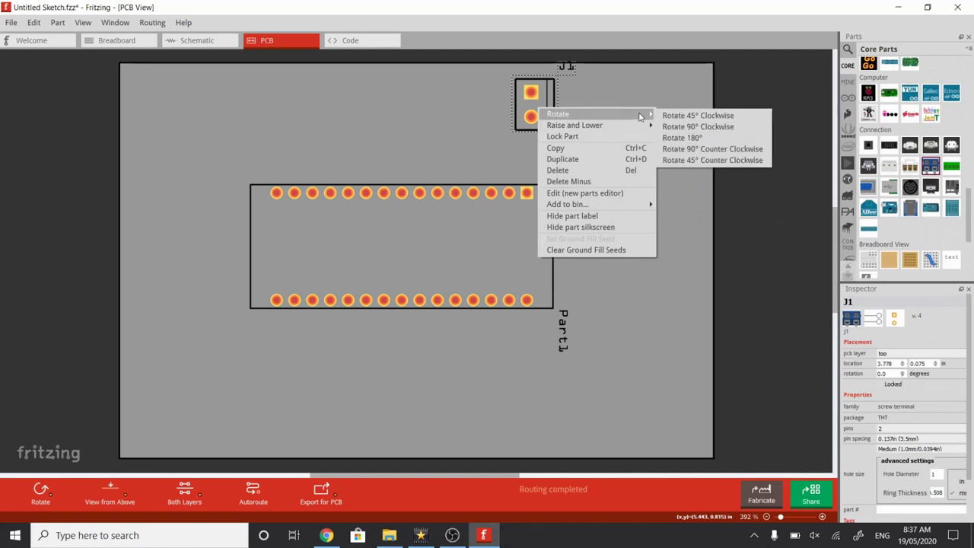
{"action": "left_click", "coordinate": [694, 149]}
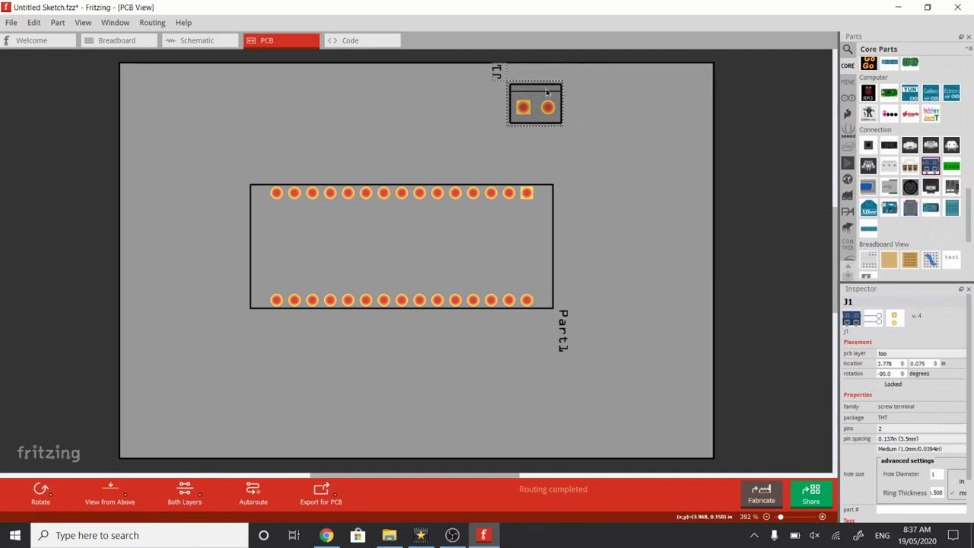
{"action": "left_click_drag", "start_coordinate": [547, 92], "coordinate": [582, 72]}
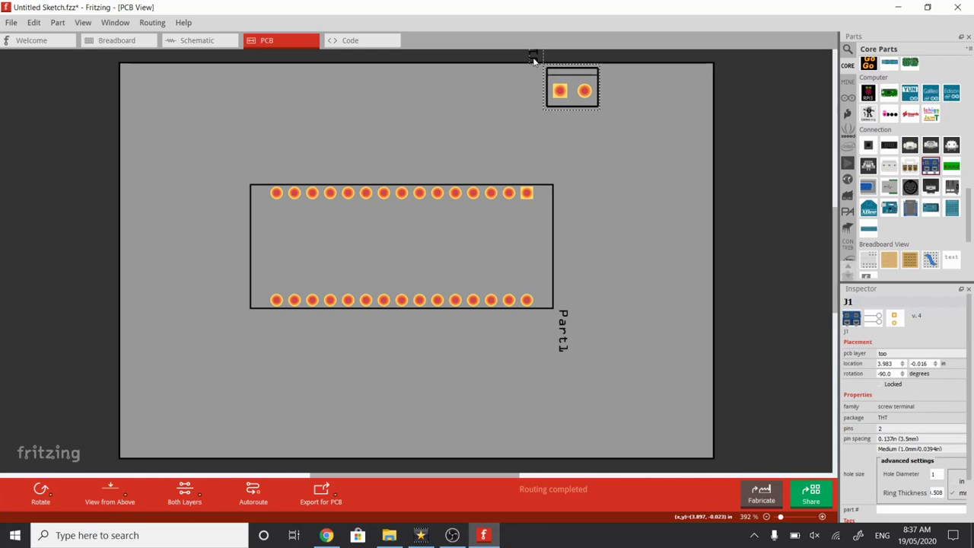
Step: Move the first terminal to the board's upper right corner and line up duplicates beside it, making a row of four
{"action": "right_click", "coordinate": [576, 77]}
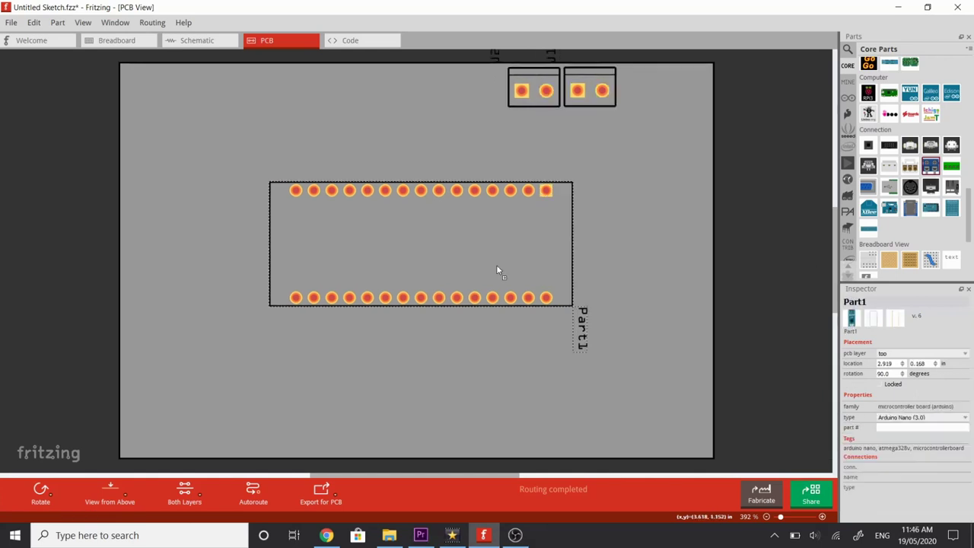
{"action": "left_click_drag", "start_coordinate": [590, 87], "coordinate": [679, 91]}
{"action": "right_click", "coordinate": [628, 99]}
{"action": "left_click", "coordinate": [654, 153]}
{"action": "right_click", "coordinate": [568, 98]}
{"action": "left_click", "coordinate": [594, 150]}
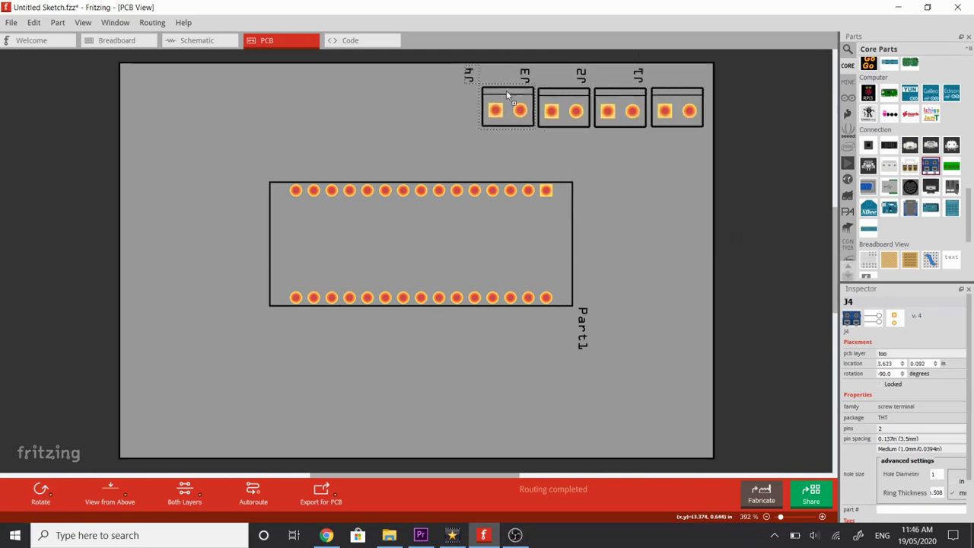
Step: Duplicate the 2-pin screw terminal five more times and line the copies up leftward, extending the upper row to nine
{"action": "right_click", "coordinate": [503, 92]}
{"action": "left_click", "coordinate": [533, 143]}
{"action": "right_click", "coordinate": [451, 94]}
{"action": "left_click", "coordinate": [479, 147]}
{"action": "right_click", "coordinate": [389, 98]}
{"action": "left_click", "coordinate": [415, 149]}
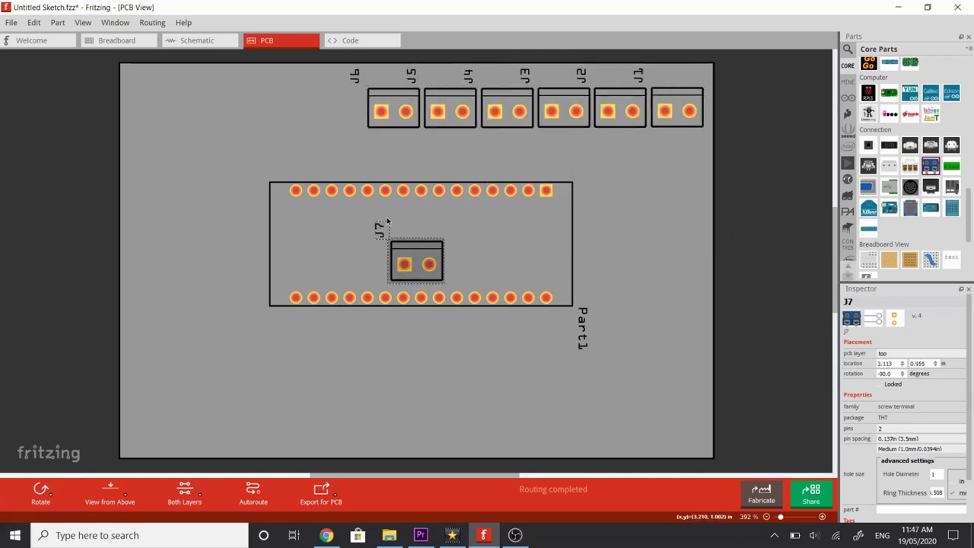
{"action": "right_click", "coordinate": [327, 95]}
{"action": "left_click", "coordinate": [353, 146]}
{"action": "left_click_drag", "start_coordinate": [418, 261], "coordinate": [281, 107]}
{"action": "right_click", "coordinate": [263, 98]}
{"action": "left_click", "coordinate": [293, 149]}
{"action": "left_click_drag", "start_coordinate": [226, 165], "coordinate": [226, 102]}
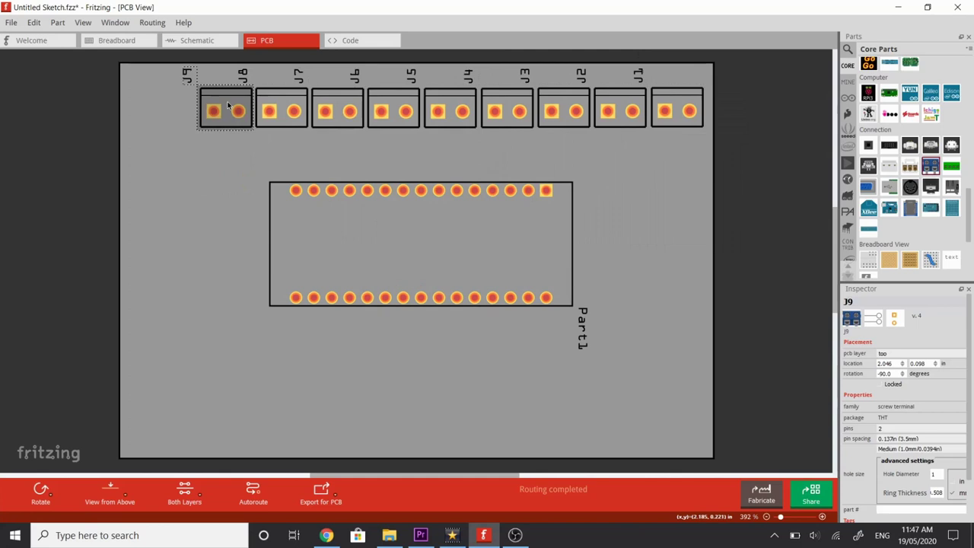
Step: Extend the upper row to eleven with two more duplicated terminals and set the PCB width to 90 mm
{"action": "right_click", "coordinate": [200, 96]}
{"action": "left_click", "coordinate": [226, 147]}
{"action": "left_click", "coordinate": [198, 237]}
{"action": "left_click_drag", "start_coordinate": [198, 237], "coordinate": [141, 224]}
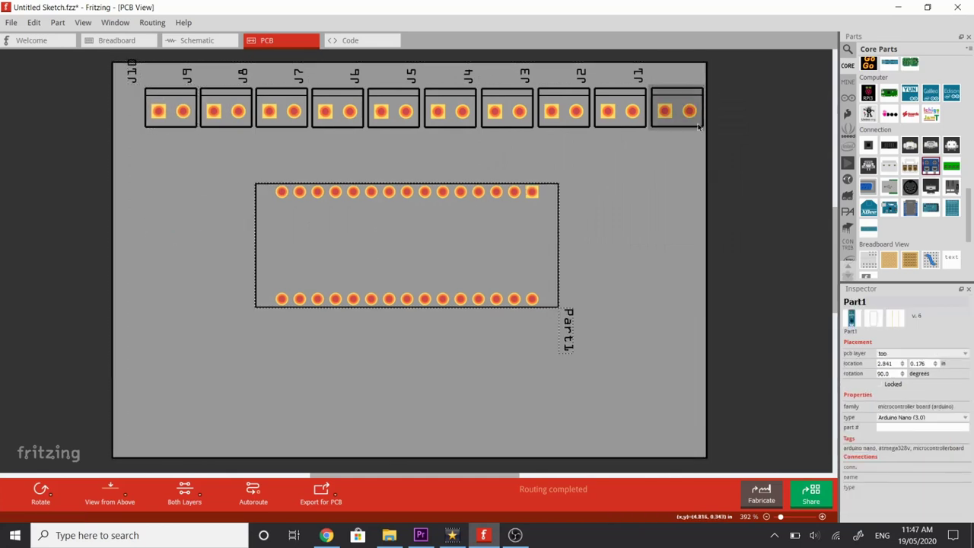
{"action": "right_click", "coordinate": [170, 94]}
{"action": "left_click", "coordinate": [197, 147]}
{"action": "key", "text": "Return"}
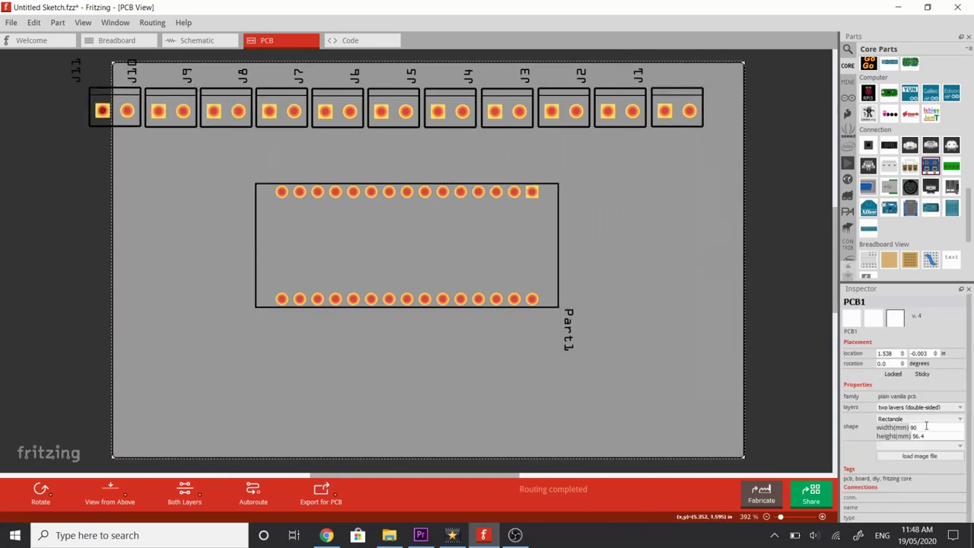
Step: Start a second row along the board's lower edge with four duplicated 2-pin screw terminals from the lower left corner
{"action": "left_click_drag", "start_coordinate": [481, 270], "coordinate": [117, 411]}
{"action": "key", "text": "ctrl+v"}
{"action": "right_click", "coordinate": [116, 411]}
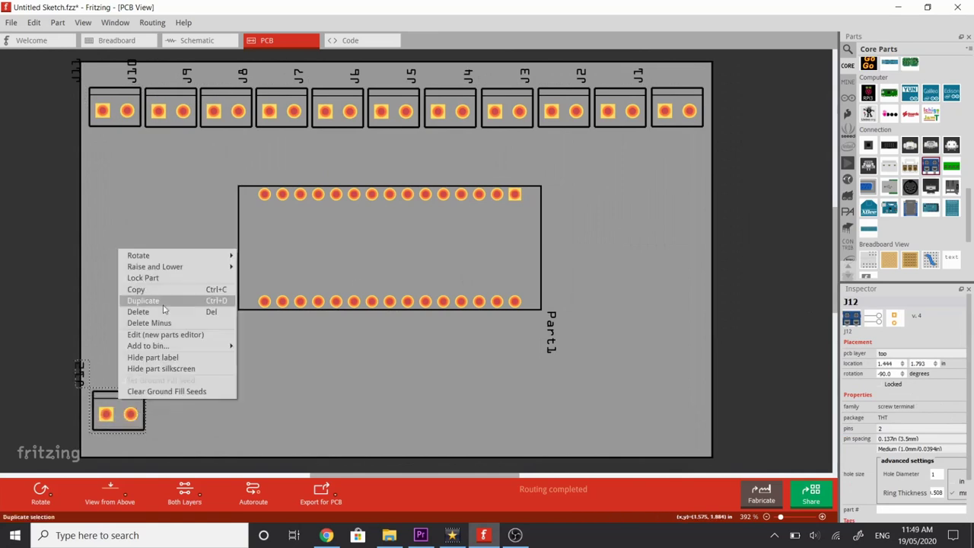
{"action": "left_click", "coordinate": [141, 347]}
{"action": "key", "text": "ctrl+d"}
{"action": "right_click", "coordinate": [235, 411]}
{"action": "left_click", "coordinate": [262, 368]}
{"action": "key", "text": "ctrl+d"}
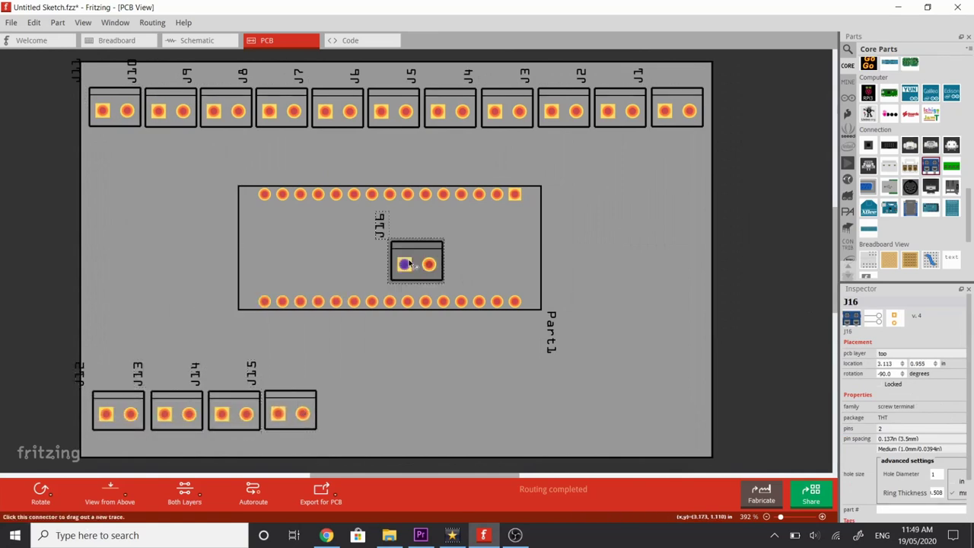
Step: Continue the lower row rightward with four more duplicated terminals, making eight in the row
{"action": "left_click_drag", "start_coordinate": [415, 255], "coordinate": [347, 405]}
{"action": "key", "text": "ctrl+d"}
{"action": "key", "text": "ctrl+d"}
{"action": "left_click_drag", "start_coordinate": [421, 255], "coordinate": [523, 403]}
{"action": "key", "text": "ctrl+d"}
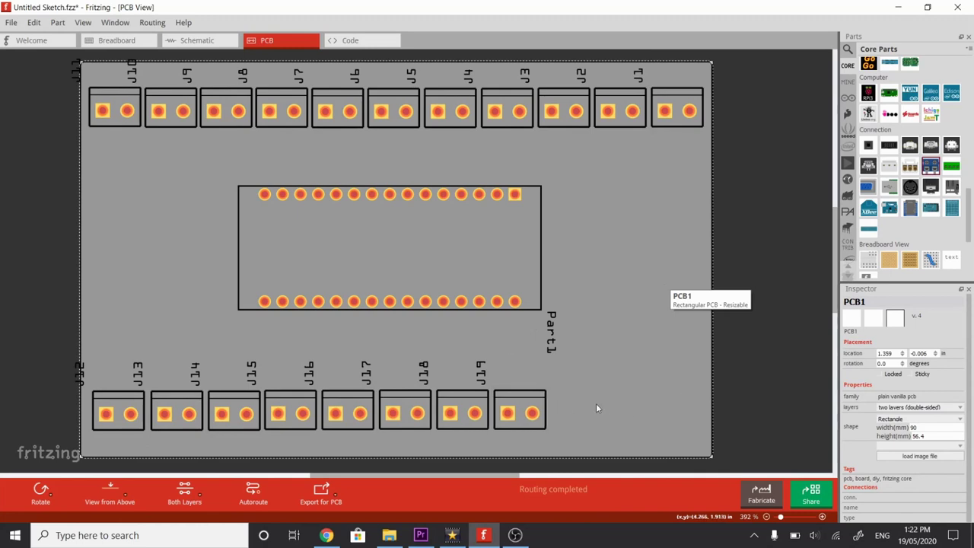
Step: Duplicate terminal J19 and place the copy directly to its right at the end of the lower row
{"action": "left_click", "coordinate": [528, 400]}
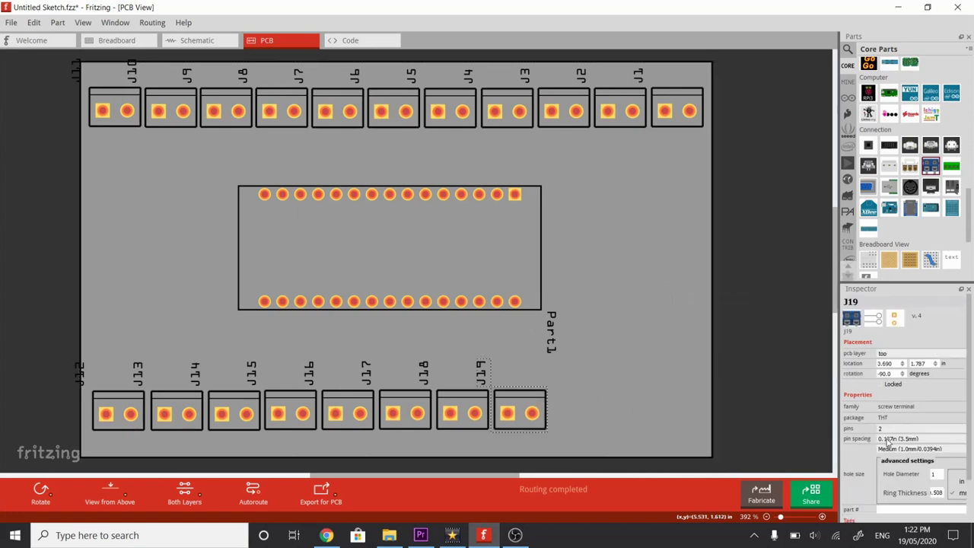
{"action": "right_click", "coordinate": [531, 400]}
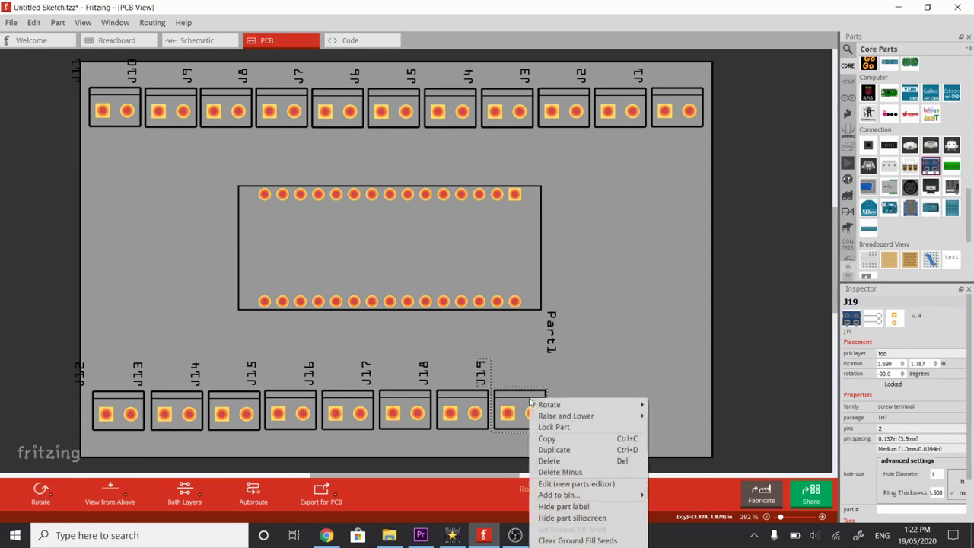
{"action": "left_click", "coordinate": [556, 450]}
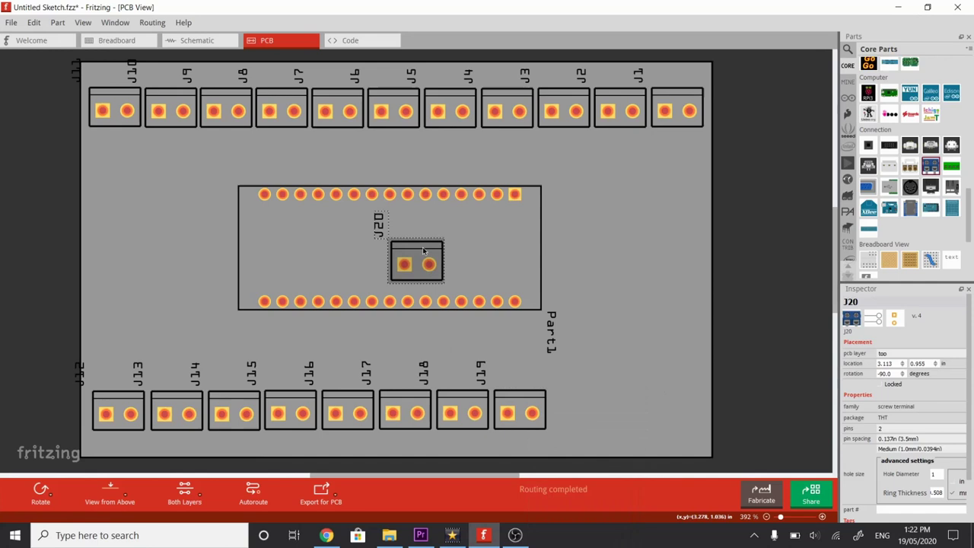
{"action": "left_click_drag", "start_coordinate": [424, 252], "coordinate": [584, 399]}
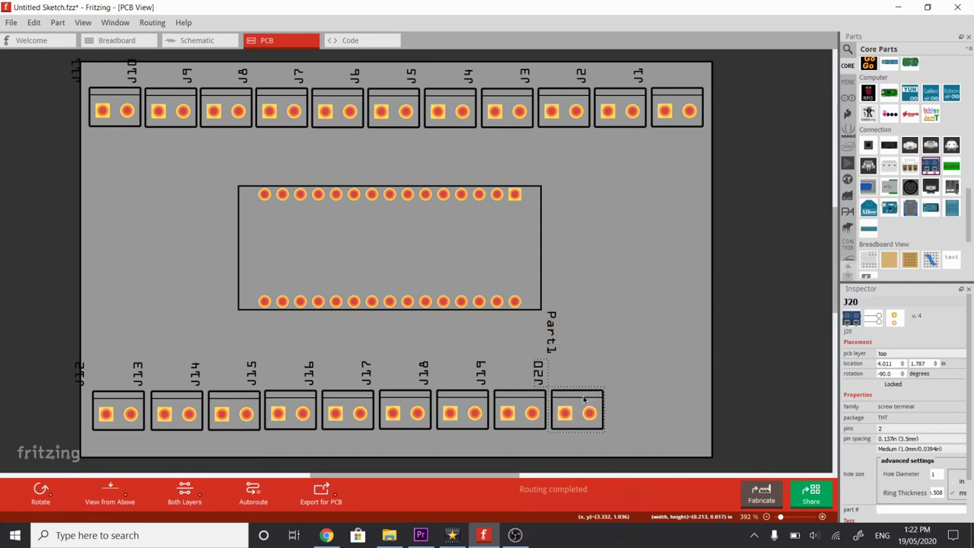
Step: Set terminal J20 to 3 pins and realign it beside J19 in the lower row
{"action": "left_click", "coordinate": [887, 430]}
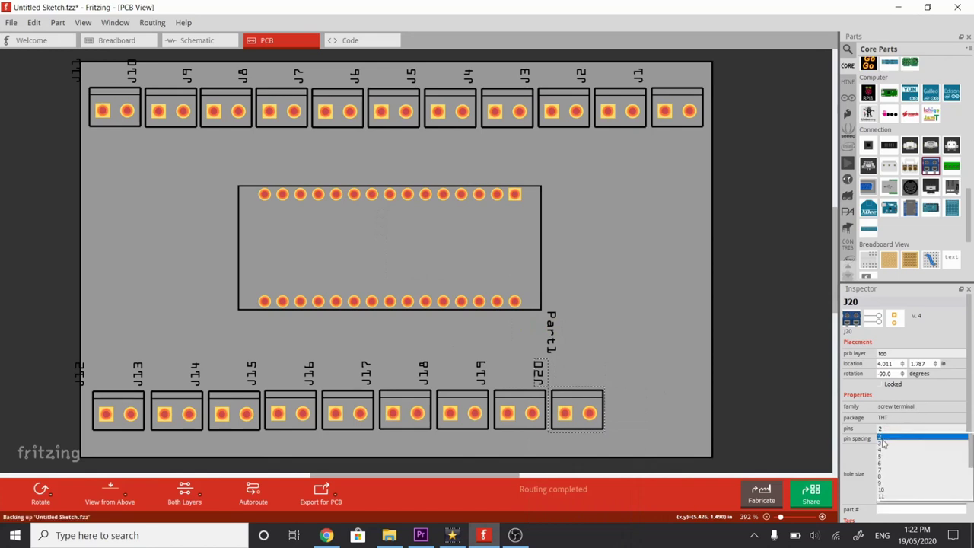
{"action": "left_click", "coordinate": [883, 444]}
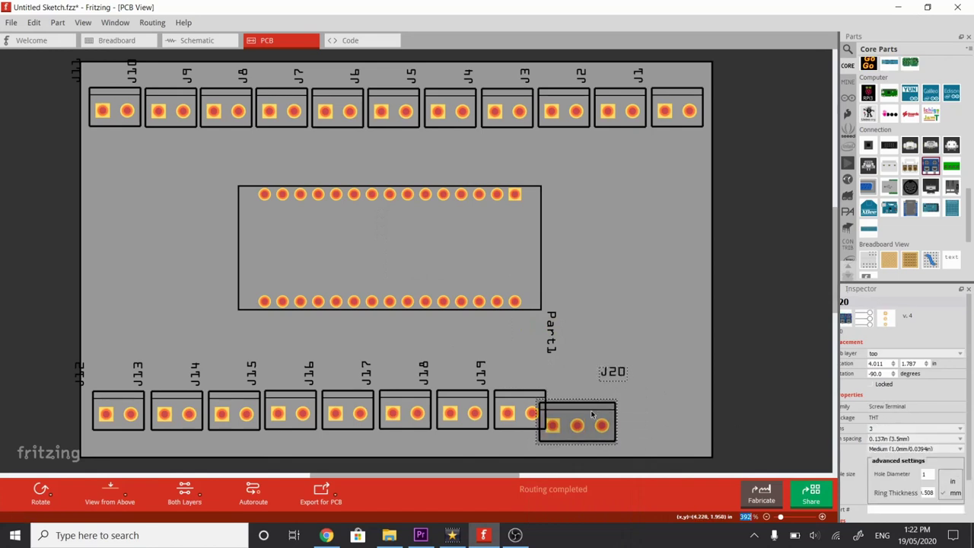
{"action": "left_click_drag", "start_coordinate": [592, 415], "coordinate": [603, 401]}
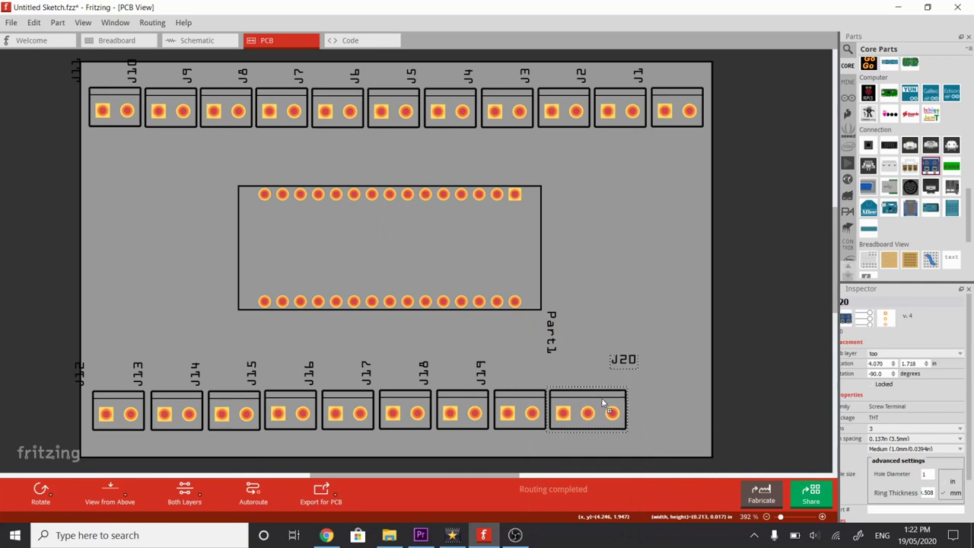
Step: Duplicate the 3-pin terminal J20 and place the copy directly beside it at the right end of the lower row
{"action": "right_click", "coordinate": [595, 397]}
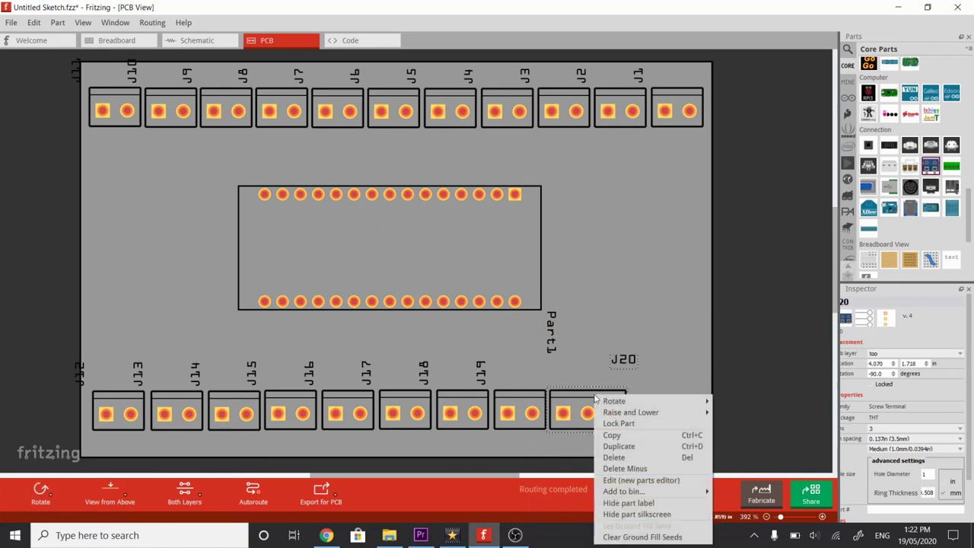
{"action": "left_click", "coordinate": [619, 446]}
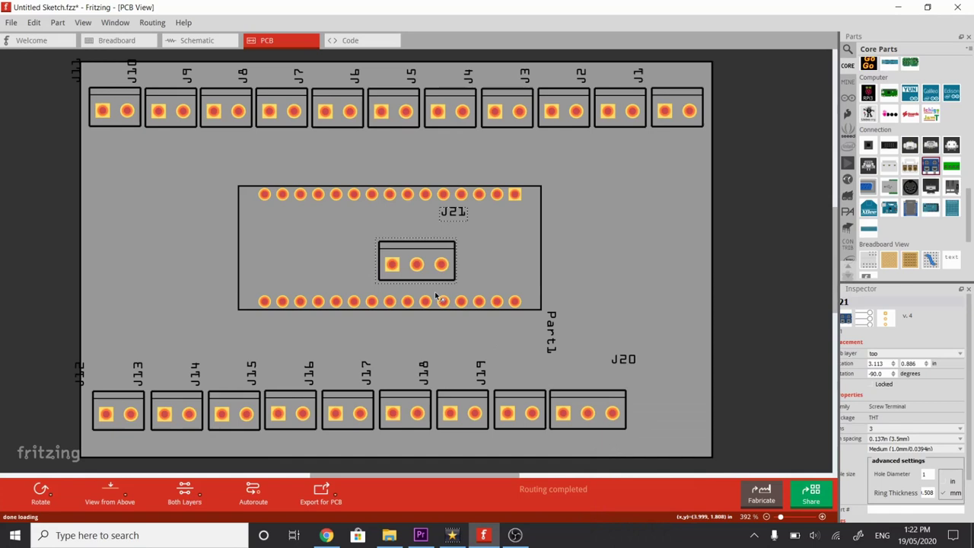
{"action": "left_click_drag", "start_coordinate": [418, 256], "coordinate": [669, 404]}
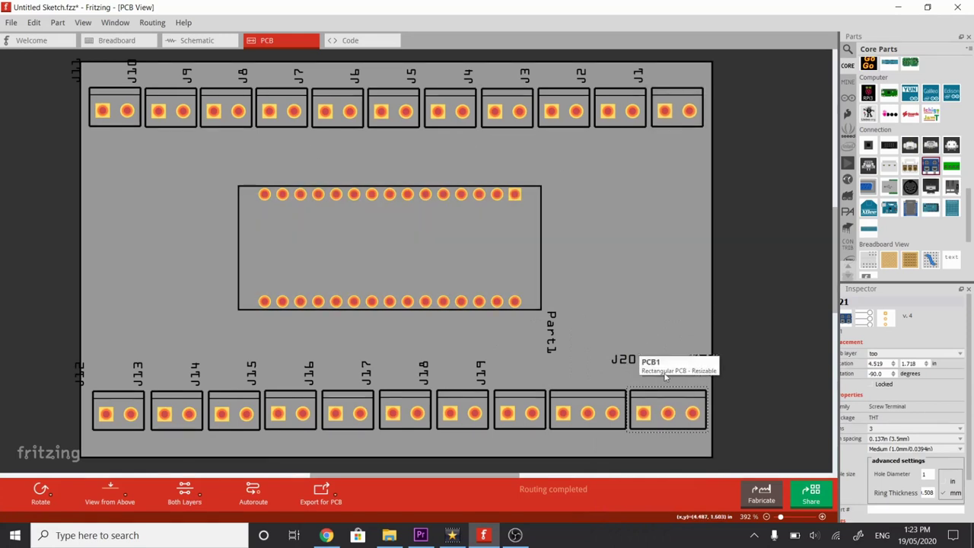
{"action": "key", "text": "ctrl+z"}
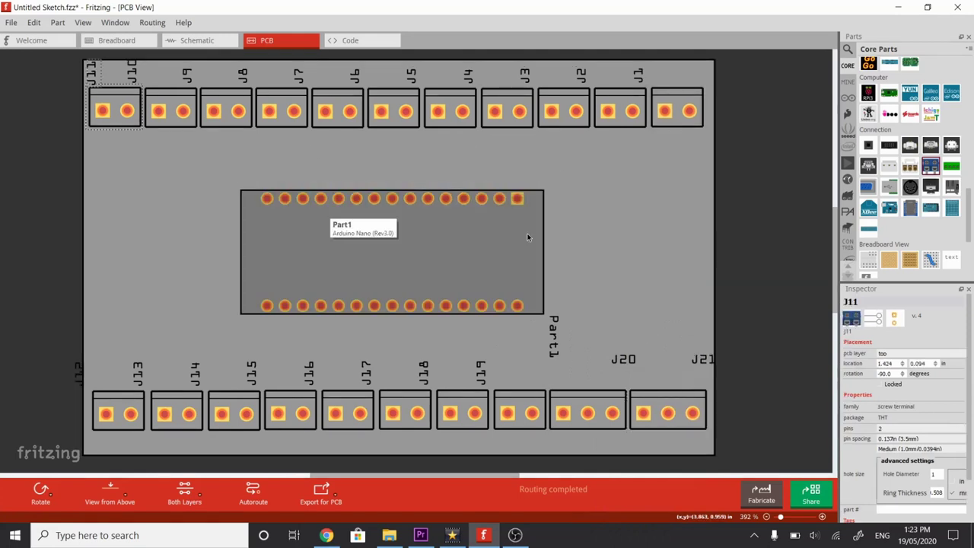
Step: Duplicate the 2-pin terminal J1 and move the copy to the free area right of the Arduino Nano
{"action": "left_click", "coordinate": [680, 106]}
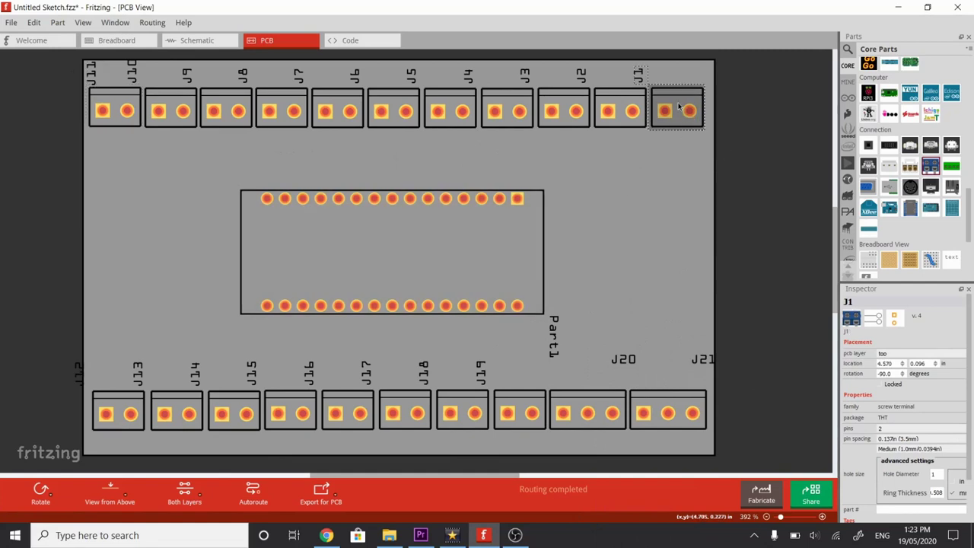
{"action": "right_click", "coordinate": [680, 106]}
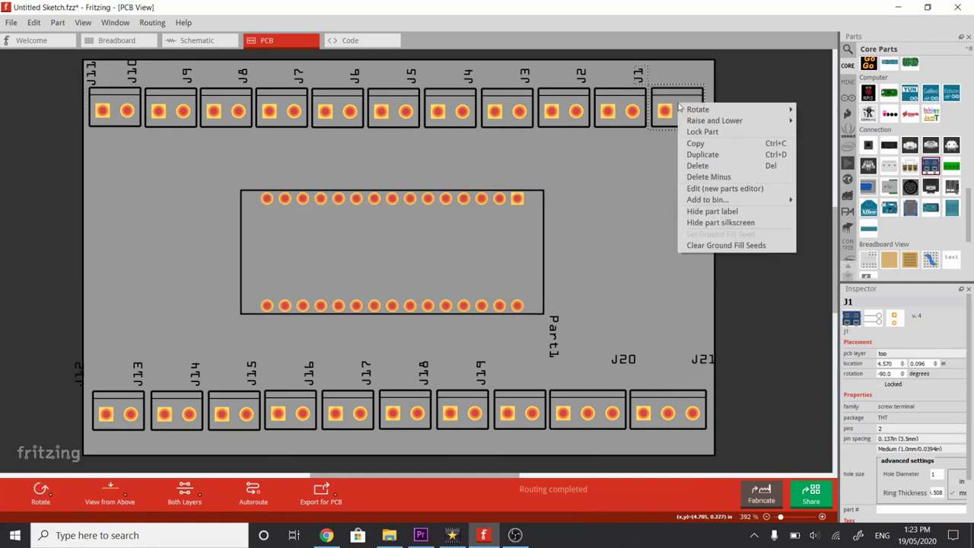
{"action": "left_click", "coordinate": [702, 156]}
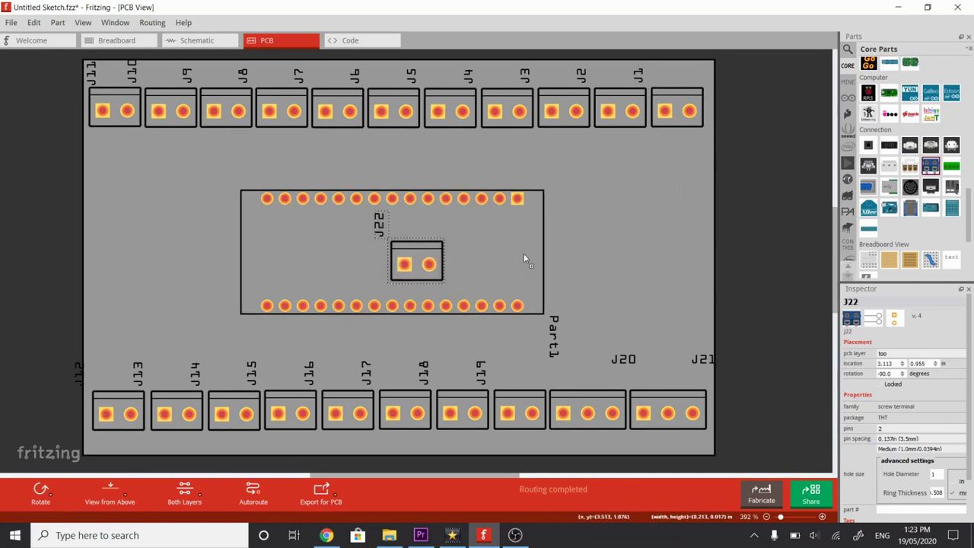
{"action": "left_click_drag", "start_coordinate": [433, 267], "coordinate": [649, 271]}
Step: Rotate terminal J22 90° clockwise and place it at the board's right edge, above the lower row
{"action": "right_click", "coordinate": [649, 270]}
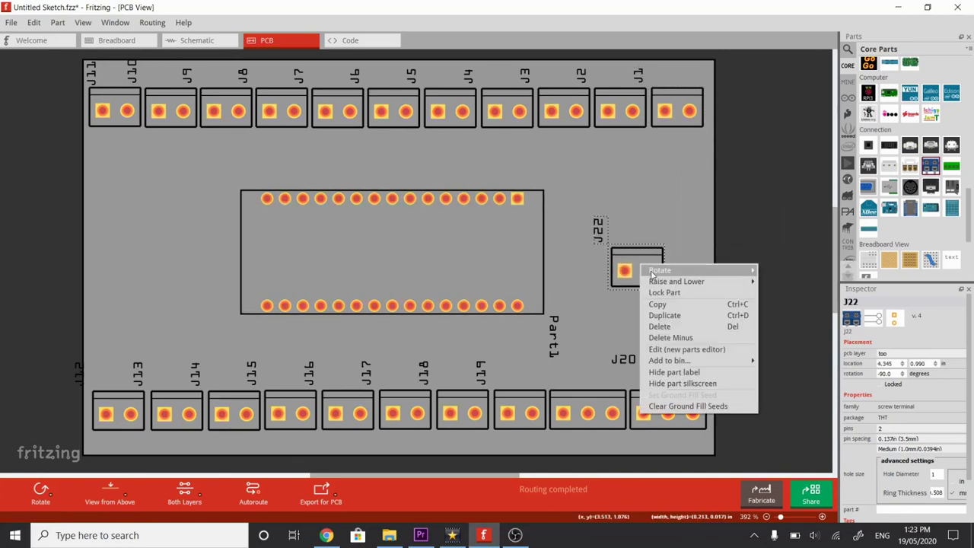
{"action": "mouse_move", "coordinate": [659, 271]}
{"action": "left_click", "coordinate": [789, 283]}
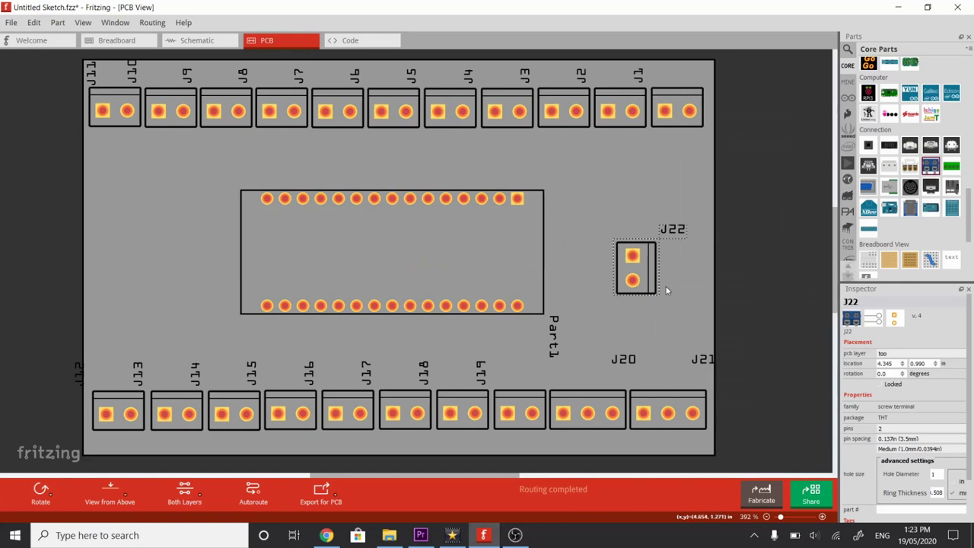
{"action": "left_click_drag", "start_coordinate": [646, 276], "coordinate": [700, 316]}
{"action": "left_click", "coordinate": [647, 271]}
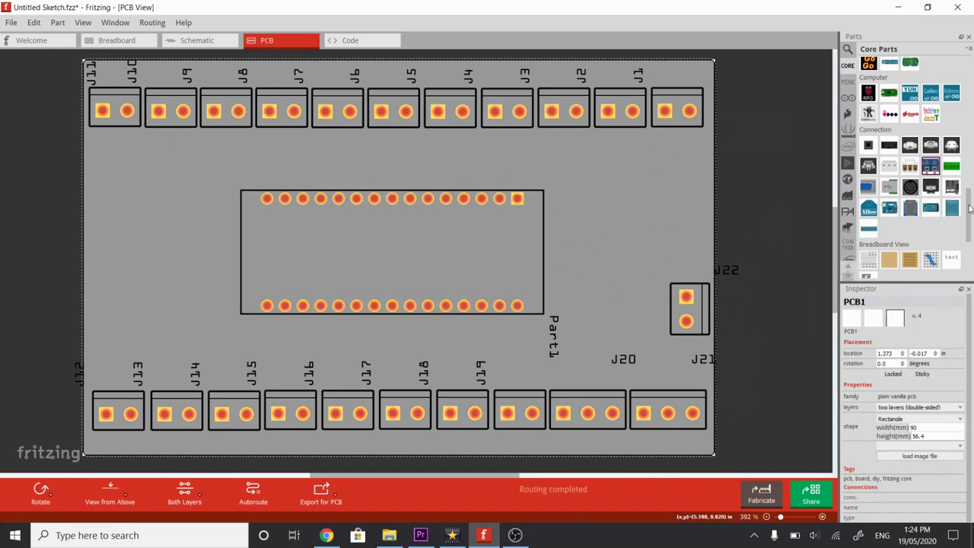
Step: Lay a 10 cm ruler across the board from its left edge and shift the Arduino Nano toward the horizontal centre
{"action": "left_click_drag", "start_coordinate": [970, 209], "coordinate": [969, 248]}
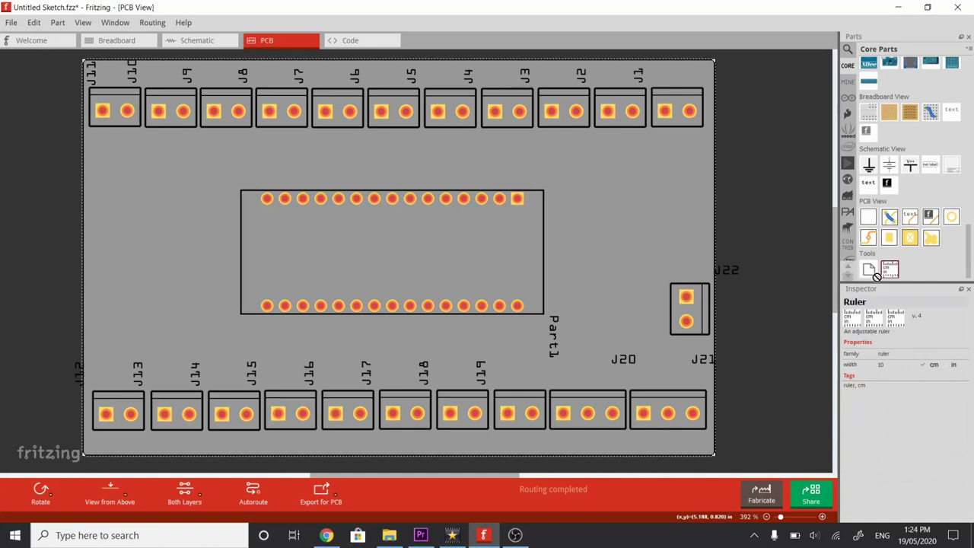
{"action": "left_click_drag", "start_coordinate": [884, 267], "coordinate": [82, 199]}
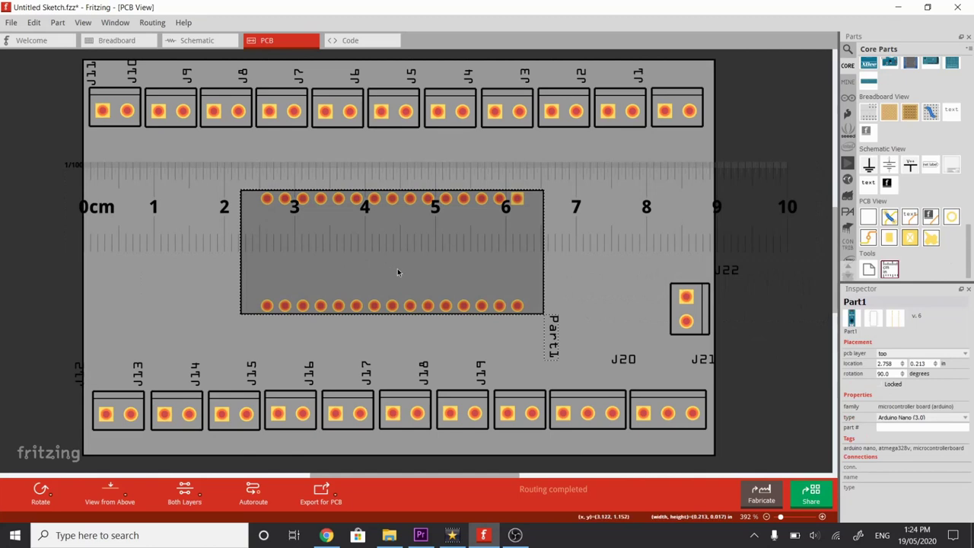
{"action": "left_click_drag", "start_coordinate": [397, 272], "coordinate": [376, 283]}
{"action": "left_click", "coordinate": [174, 223]}
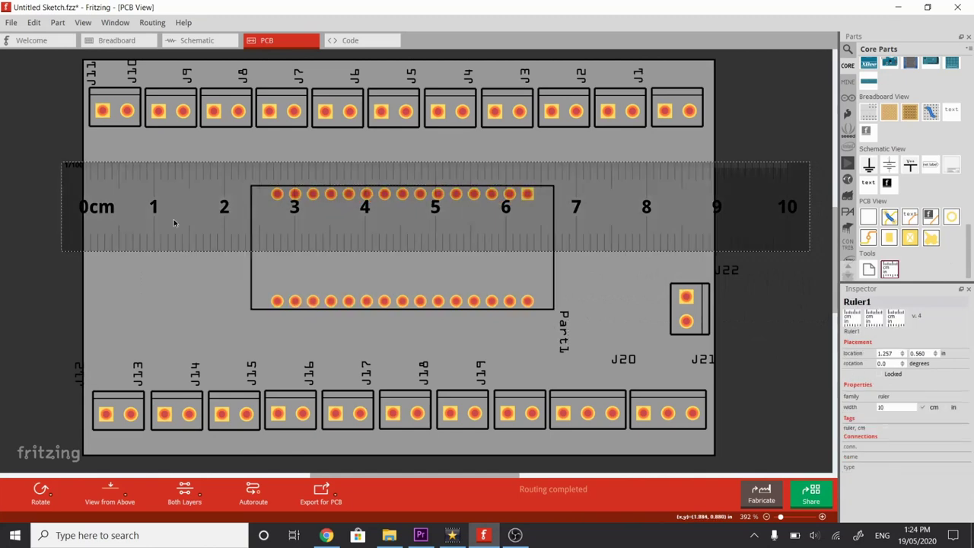
Step: Rotate the ruler 90° clockwise to centre the Arduino Nano vertically on the board, and remove the ruler
{"action": "right_click", "coordinate": [173, 223]}
{"action": "mouse_move", "coordinate": [207, 228]}
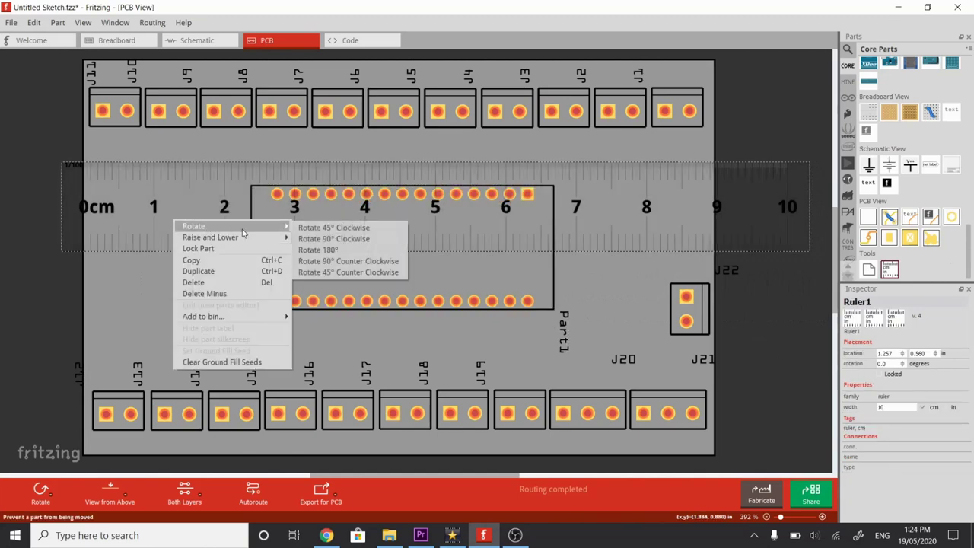
{"action": "left_click", "coordinate": [345, 238]}
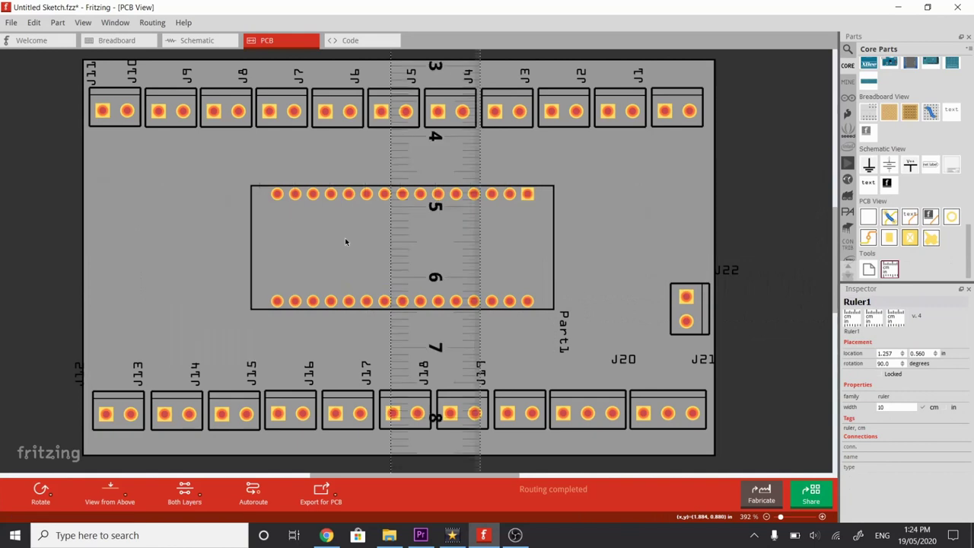
{"action": "left_click", "coordinate": [390, 224]}
{"action": "left_click_drag", "start_coordinate": [442, 231], "coordinate": [444, 235]}
{"action": "left_click", "coordinate": [352, 169]}
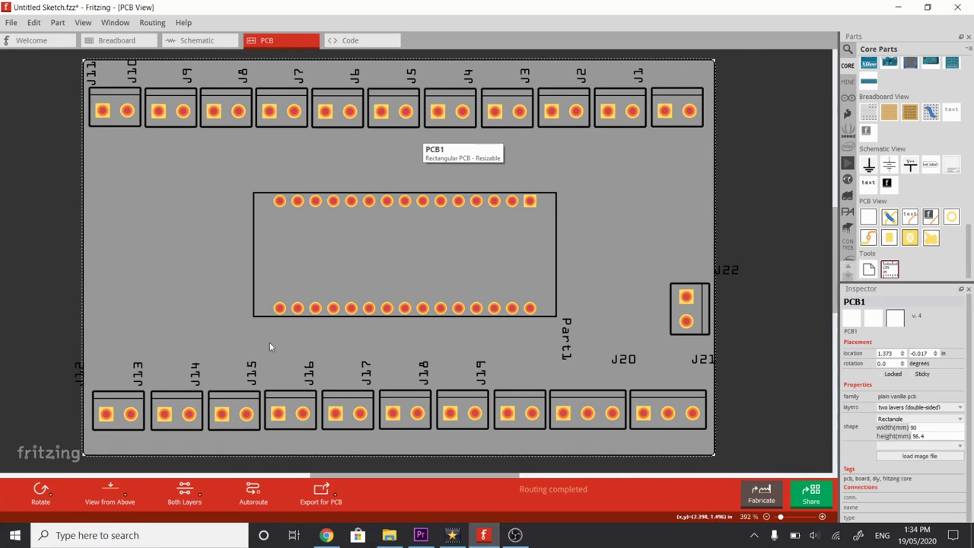
Step: Make the copper bottom layer active and draw a trace from Nano pin D2 to pin 2 of terminal J1
{"action": "left_click", "coordinate": [202, 498]}
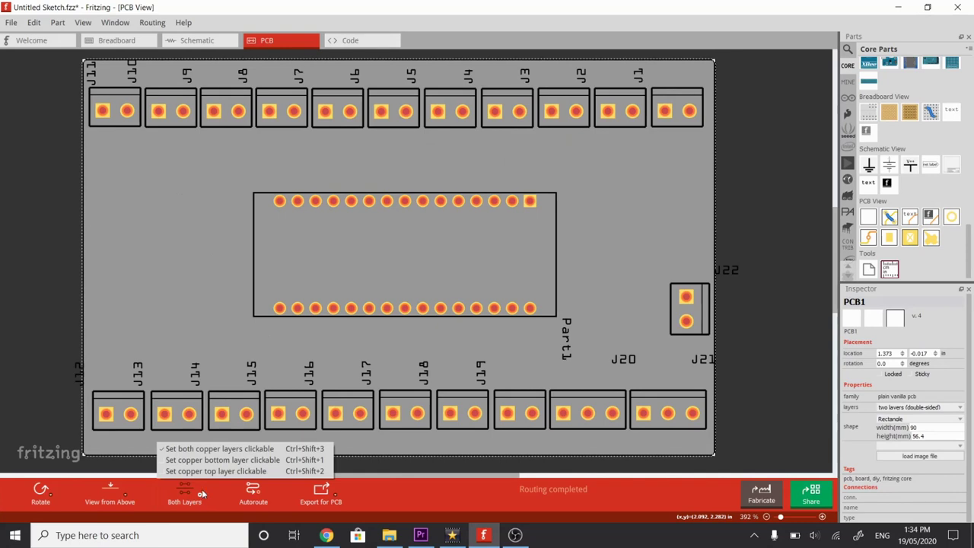
{"action": "left_click", "coordinate": [213, 461]}
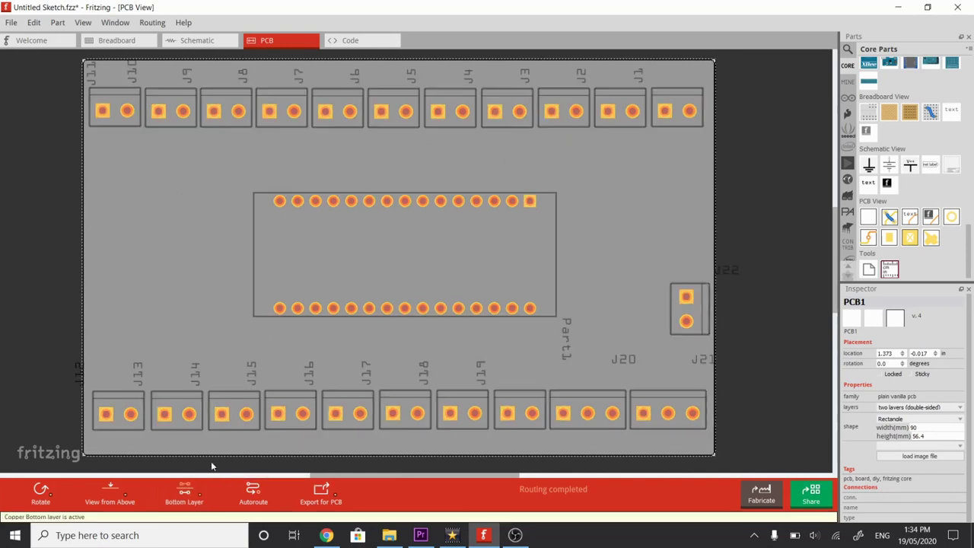
{"action": "left_click", "coordinate": [460, 202]}
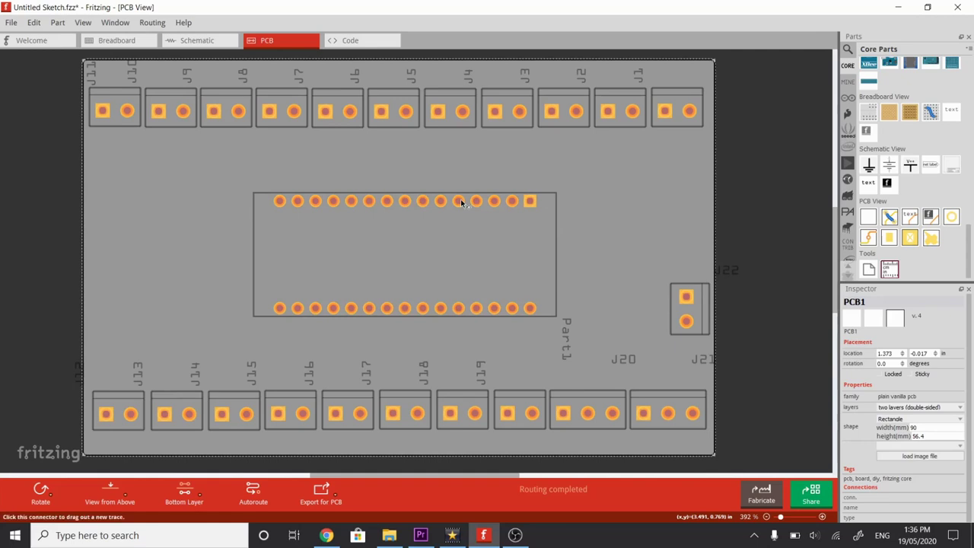
{"action": "mouse_move", "coordinate": [461, 203]}
{"action": "left_mouse_down"}
{"action": "mouse_move", "coordinate": [673, 152]}
{"action": "mouse_move", "coordinate": [690, 134]}
{"action": "mouse_move", "coordinate": [691, 113]}
{"action": "left_mouse_up"}
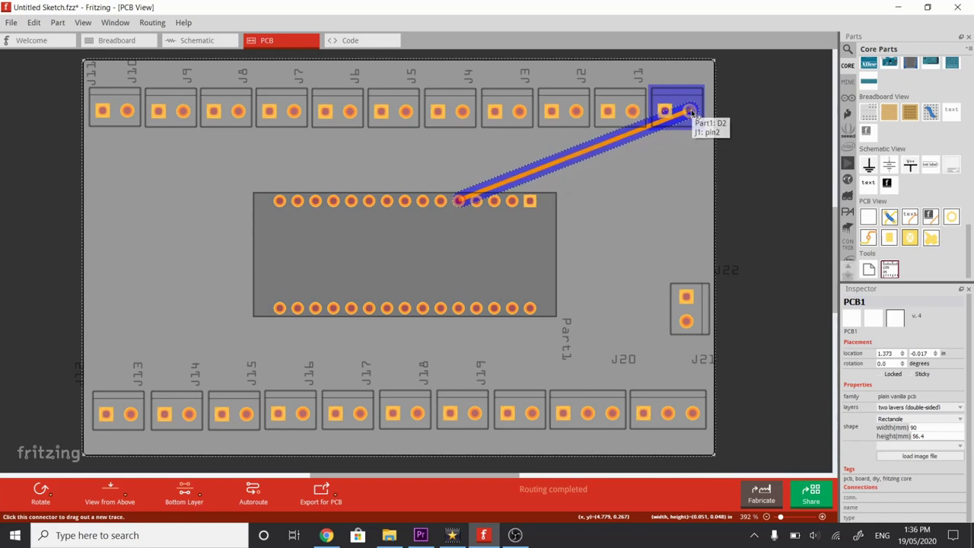
{"action": "left_click_drag", "start_coordinate": [691, 112], "coordinate": [691, 112]}
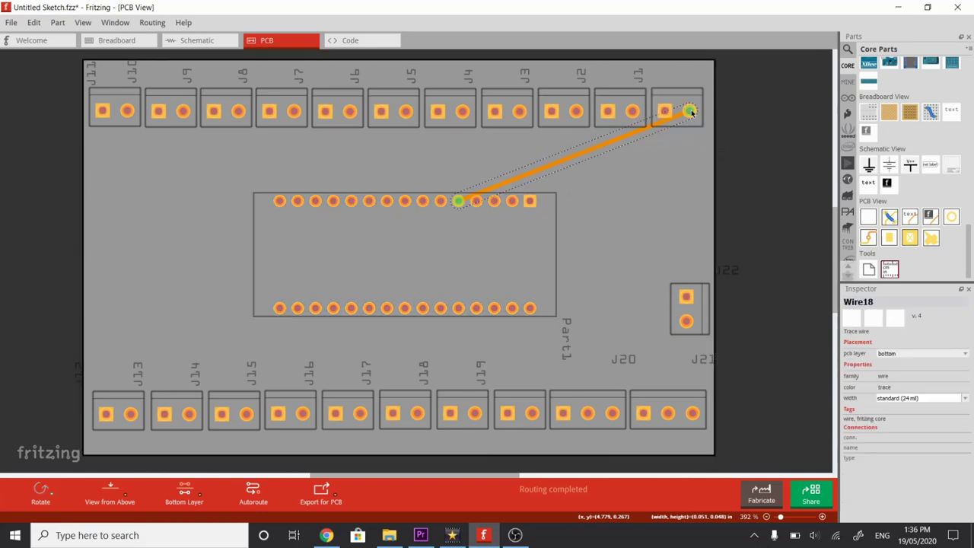
Step: Add bend points to the D2 trace so it drops from J1, angles inward and runs horizontally beneath the Nano's upper pins
{"action": "double_click", "coordinate": [628, 138]}
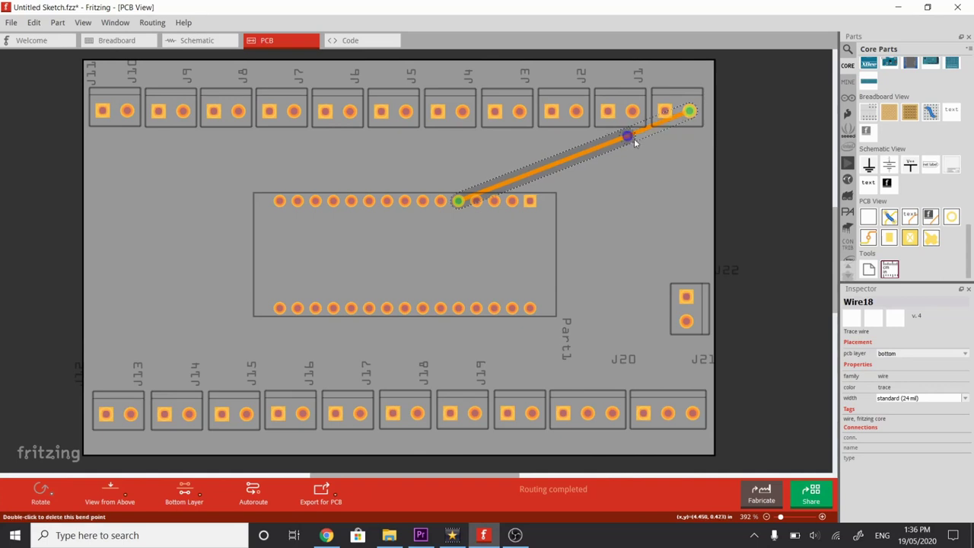
{"action": "mouse_move", "coordinate": [629, 138]}
{"action": "left_mouse_down"}
{"action": "mouse_move", "coordinate": [689, 222]}
{"action": "mouse_move", "coordinate": [693, 174]}
{"action": "mouse_move", "coordinate": [644, 226]}
{"action": "left_mouse_up"}
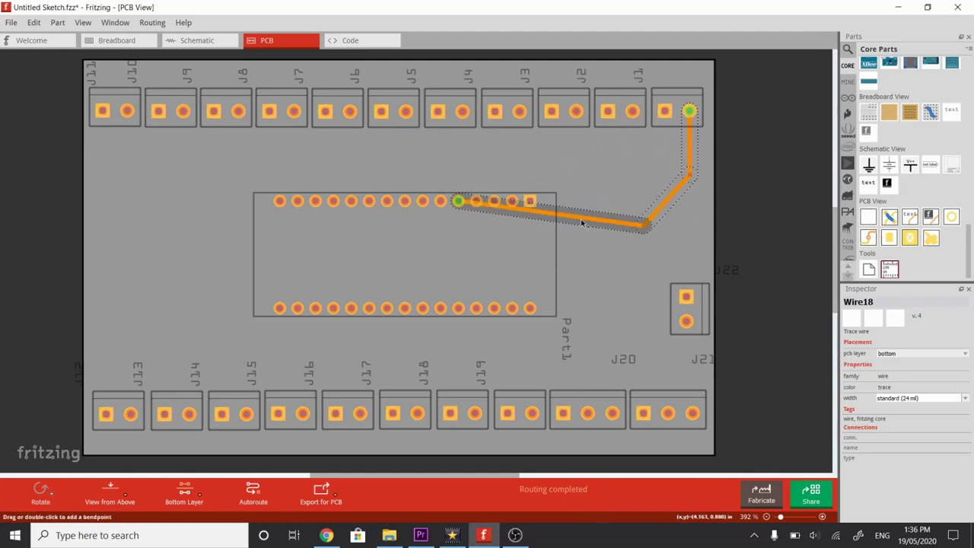
{"action": "left_click_drag", "start_coordinate": [582, 222], "coordinate": [496, 237]}
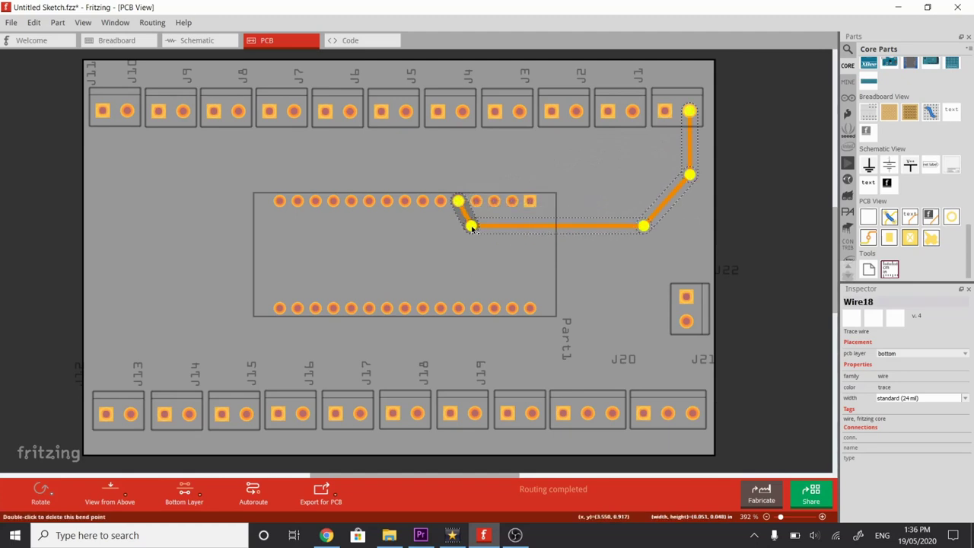
{"action": "left_click", "coordinate": [649, 71]}
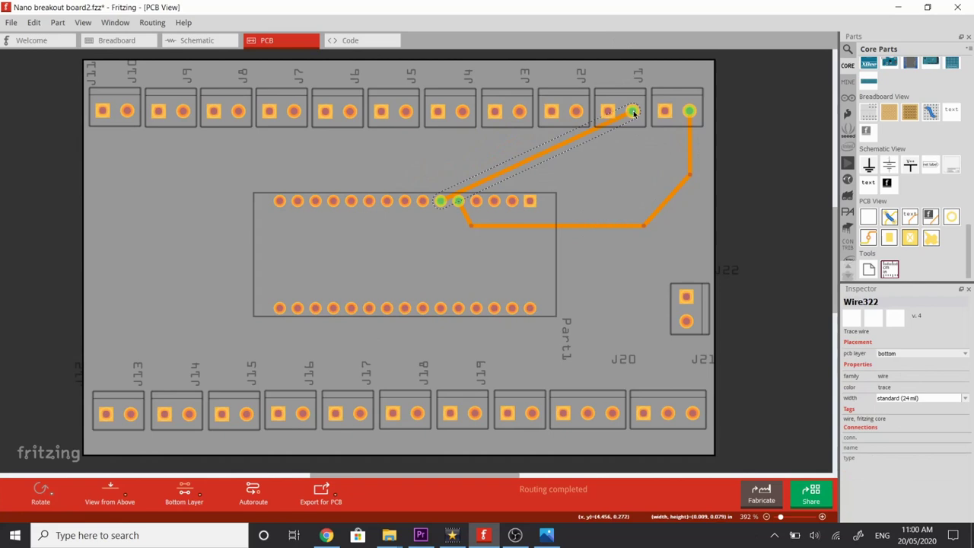
Step: Route bent bottom-layer traces from Nano pins D3 to D7 to the right-hand pins of terminals J2 to J6
{"action": "left_click_drag", "start_coordinate": [533, 156], "coordinate": [442, 182]}
{"action": "left_click_drag", "start_coordinate": [577, 112], "coordinate": [423, 200]}
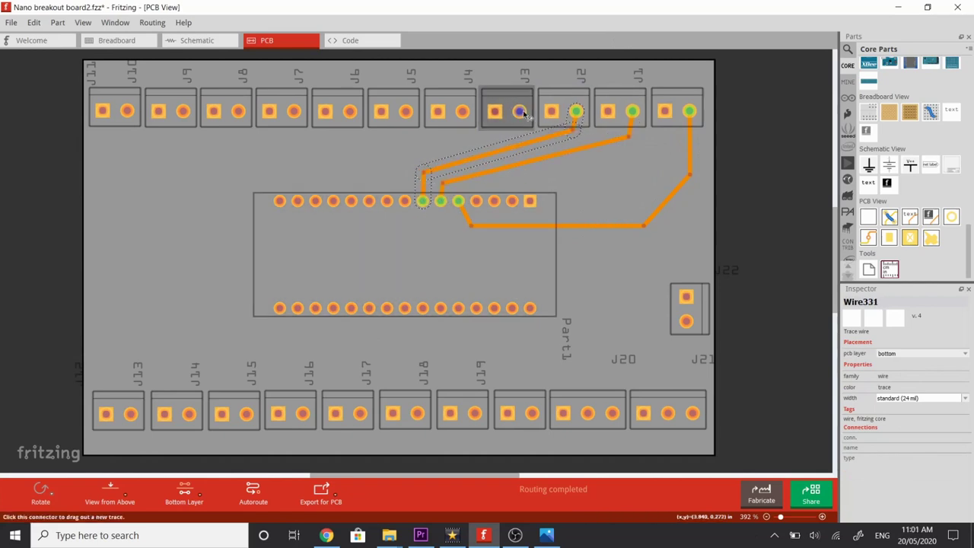
{"action": "mouse_move", "coordinate": [519, 112]}
{"action": "left_mouse_down"}
{"action": "mouse_move", "coordinate": [403, 174]}
{"action": "mouse_move", "coordinate": [387, 200]}
{"action": "left_mouse_up"}
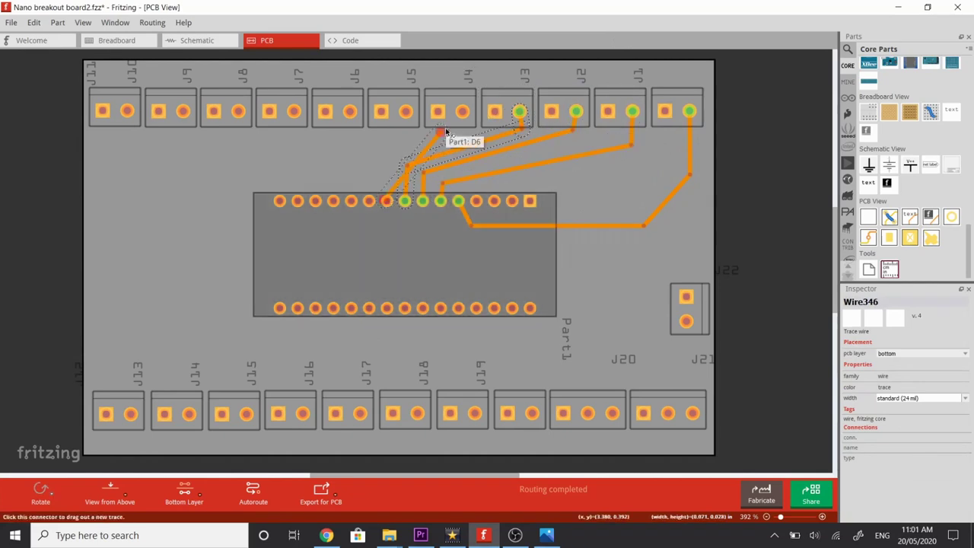
{"action": "left_click_drag", "start_coordinate": [447, 134], "coordinate": [388, 157]}
{"action": "left_click_drag", "start_coordinate": [369, 200], "coordinate": [406, 112]}
{"action": "left_click_drag", "start_coordinate": [386, 156], "coordinate": [372, 152]}
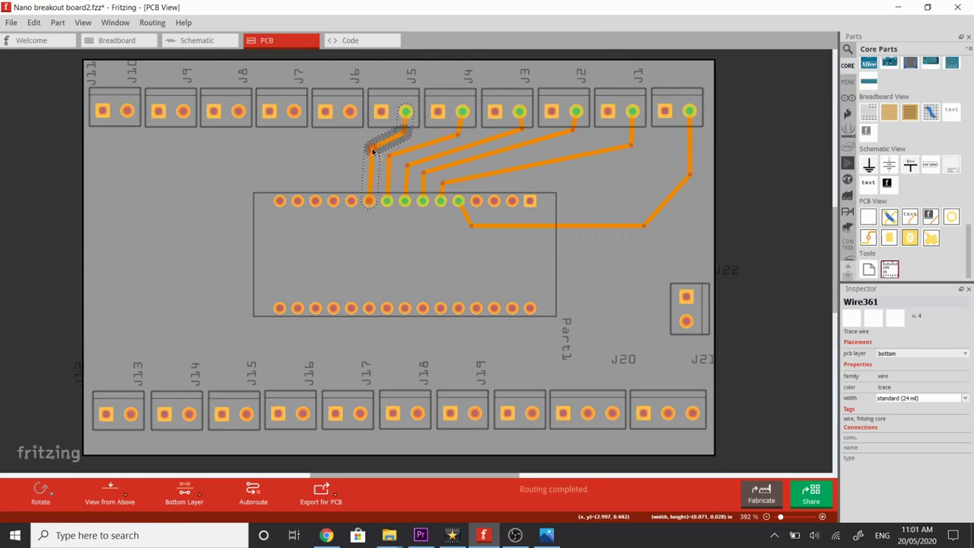
Step: Route traces from Nano pins D8 to D12 to the right-hand pins of terminals J7 to J11, bending them where needed
{"action": "left_click_drag", "start_coordinate": [351, 200], "coordinate": [349, 112]}
{"action": "left_click_drag", "start_coordinate": [332, 200], "coordinate": [294, 112]}
{"action": "left_click_drag", "start_coordinate": [312, 148], "coordinate": [333, 175]}
{"action": "left_click_drag", "start_coordinate": [238, 112], "coordinate": [315, 201]}
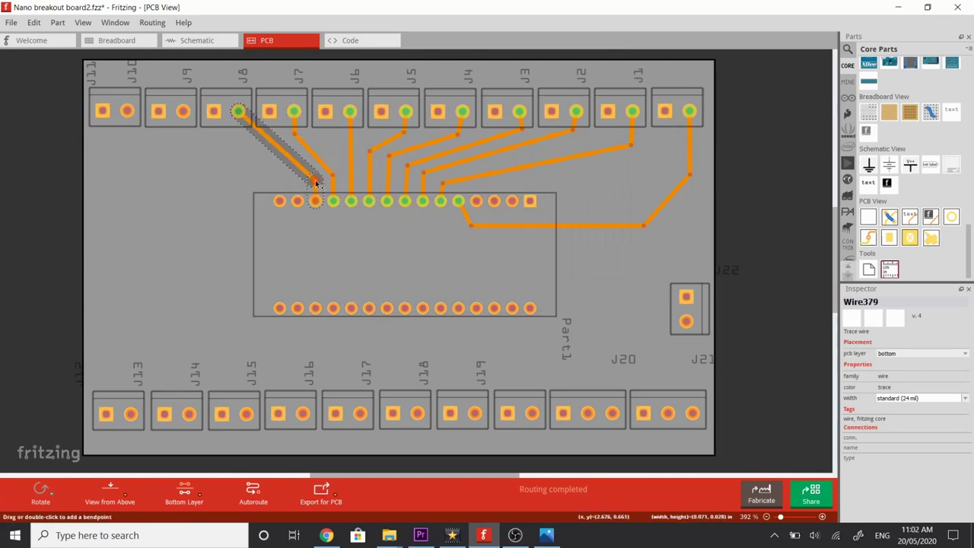
{"action": "mouse_move", "coordinate": [182, 112]}
{"action": "left_mouse_down"}
{"action": "mouse_move", "coordinate": [312, 190]}
{"action": "mouse_move", "coordinate": [297, 200]}
{"action": "left_mouse_up"}
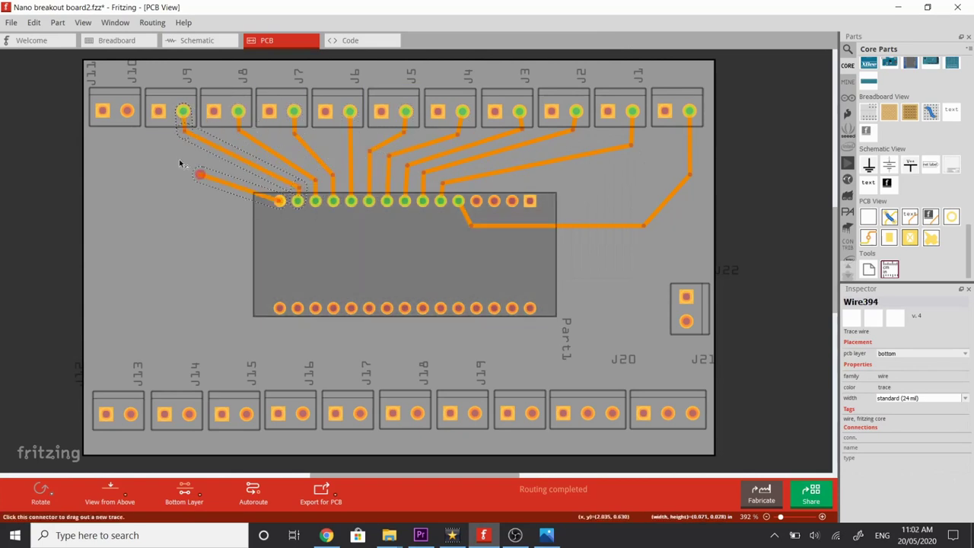
{"action": "left_click_drag", "start_coordinate": [180, 164], "coordinate": [126, 112]}
{"action": "mouse_move", "coordinate": [180, 156]}
{"action": "left_mouse_down"}
{"action": "mouse_move", "coordinate": [232, 200]}
{"action": "mouse_move", "coordinate": [128, 135]}
{"action": "left_mouse_up"}
Step: Rotate the lower-row terminals J12 to J16 by 180°
{"action": "left_click", "coordinate": [116, 411]}
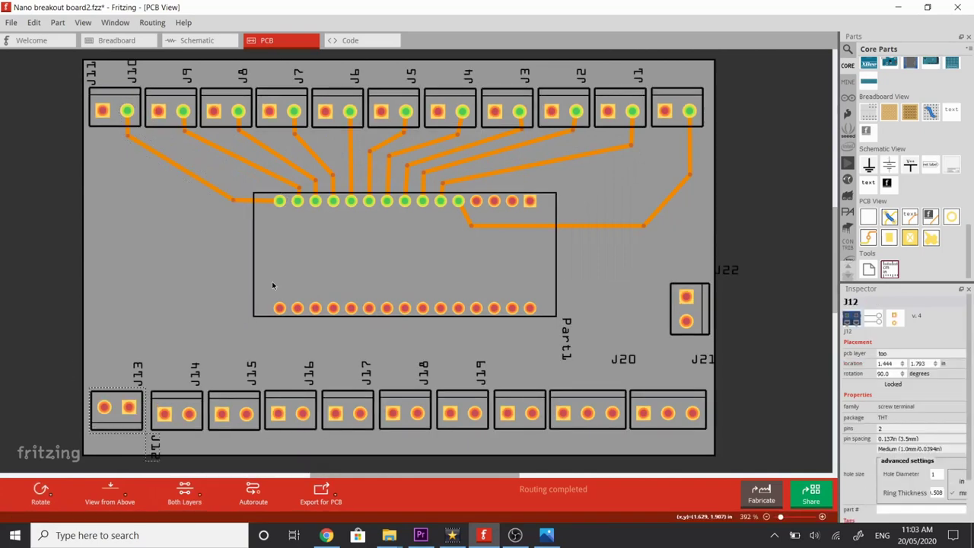
{"action": "right_click", "coordinate": [152, 396]}
{"action": "left_click", "coordinate": [289, 274]}
{"action": "right_click", "coordinate": [232, 392]}
{"action": "left_click", "coordinate": [411, 426]}
{"action": "right_click", "coordinate": [259, 388]}
{"action": "left_click", "coordinate": [381, 419]}
Step: Rotate the remaining lower-row terminals, J17 to J21, by 180°
{"action": "right_click", "coordinate": [407, 391]}
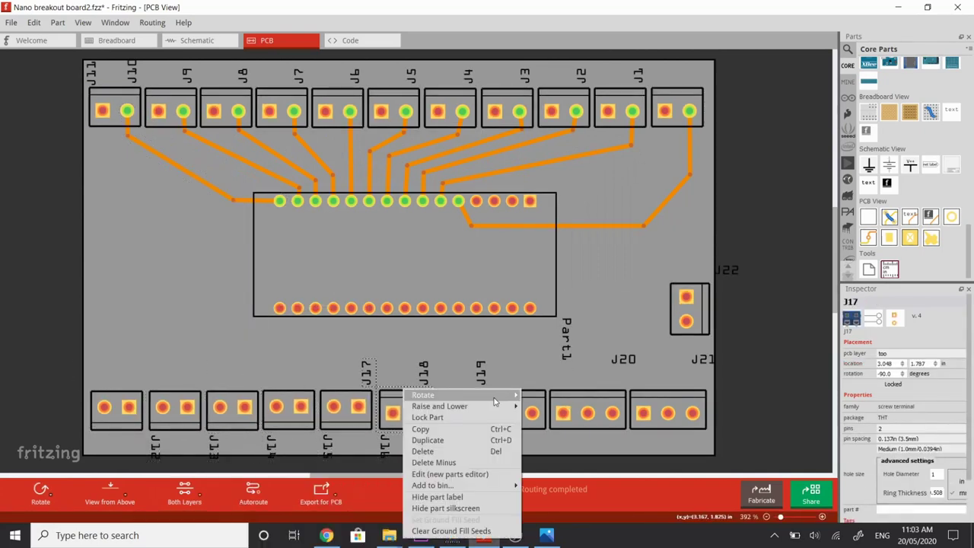
{"action": "left_click", "coordinate": [567, 396]}
{"action": "right_click", "coordinate": [532, 396]}
{"action": "left_click", "coordinate": [594, 395]}
{"action": "right_click", "coordinate": [545, 387]}
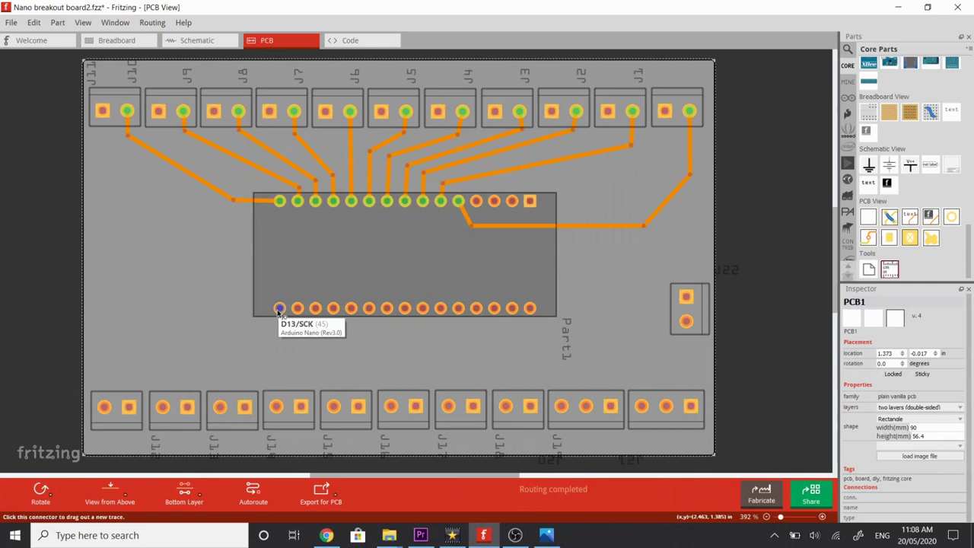
Step: Route bent bottom-layer traces from Nano pin D13 to J12's left pin and from A0 to A2 to the right-hand pins of J13 to J15
{"action": "left_click_drag", "start_coordinate": [279, 308], "coordinate": [104, 407]}
{"action": "left_click_drag", "start_coordinate": [190, 358], "coordinate": [104, 383]}
{"action": "left_click_drag", "start_coordinate": [333, 308], "coordinate": [186, 407]}
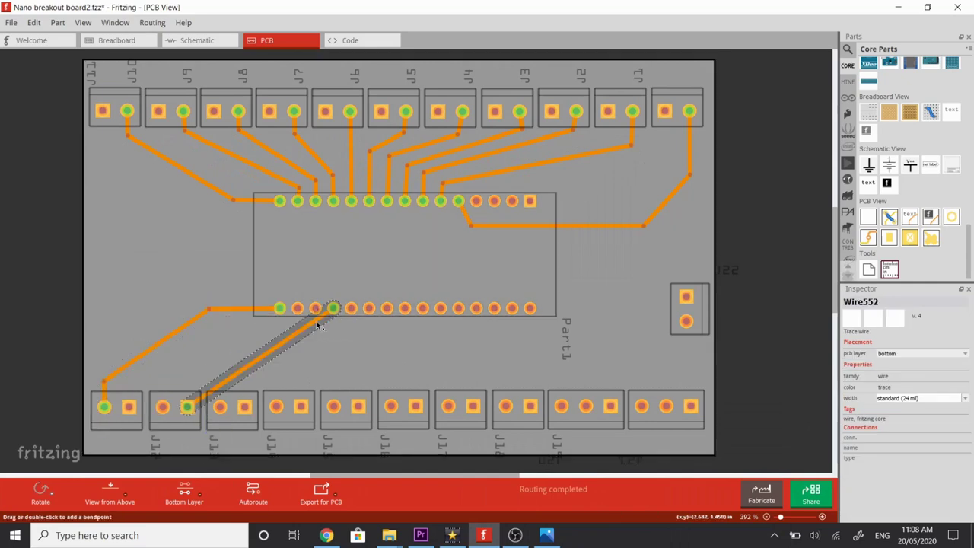
{"action": "mouse_move", "coordinate": [318, 326]}
{"action": "left_mouse_down"}
{"action": "mouse_move", "coordinate": [204, 369]}
{"action": "mouse_move", "coordinate": [207, 341]}
{"action": "left_mouse_up"}
{"action": "mouse_move", "coordinate": [351, 308]}
{"action": "left_mouse_down"}
{"action": "mouse_move", "coordinate": [244, 407]}
{"action": "mouse_move", "coordinate": [244, 372]}
{"action": "mouse_move", "coordinate": [302, 407]}
{"action": "left_mouse_up"}
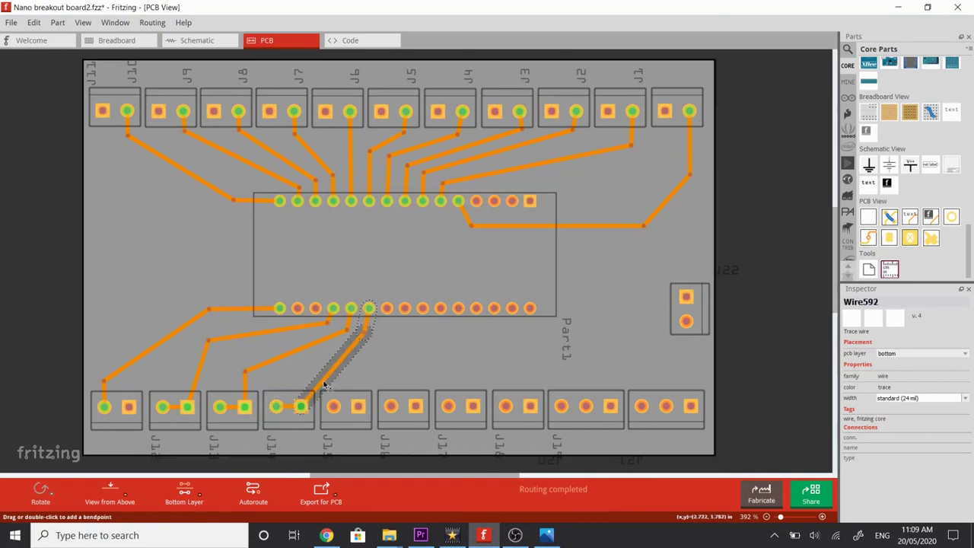
Step: Route traces from Nano pins A3 to A6 to terminals J16 to J19, and from 5V and GND to the middle pins of J20 and J21
{"action": "mouse_move", "coordinate": [386, 308]}
{"action": "left_mouse_down"}
{"action": "mouse_move", "coordinate": [358, 407]}
{"action": "mouse_move", "coordinate": [415, 408]}
{"action": "left_mouse_up"}
{"action": "left_click_drag", "start_coordinate": [422, 309], "coordinate": [473, 407]}
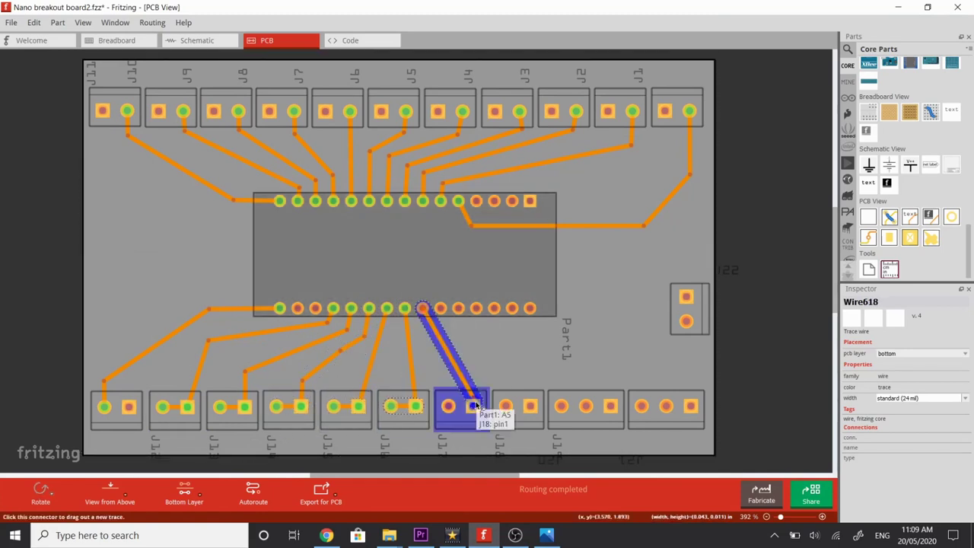
{"action": "mouse_move", "coordinate": [440, 308]}
{"action": "left_mouse_down"}
{"action": "mouse_move", "coordinate": [437, 331]}
{"action": "mouse_move", "coordinate": [470, 373]}
{"action": "mouse_move", "coordinate": [525, 388]}
{"action": "mouse_move", "coordinate": [531, 407]}
{"action": "left_mouse_up"}
{"action": "left_click_drag", "start_coordinate": [476, 309], "coordinate": [587, 402]}
{"action": "mouse_move", "coordinate": [495, 323]}
{"action": "left_mouse_down"}
{"action": "mouse_move", "coordinate": [484, 329]}
{"action": "mouse_move", "coordinate": [609, 404]}
{"action": "mouse_move", "coordinate": [561, 404]}
{"action": "mouse_move", "coordinate": [673, 413]}
{"action": "mouse_move", "coordinate": [668, 406]}
{"action": "left_mouse_up"}
Step: Move terminal J22 slightly inward and route a bent trace along the board edge from J21's right pin to J22's upper pin
{"action": "left_click", "coordinate": [689, 411]}
{"action": "left_click_drag", "start_coordinate": [688, 304], "coordinate": [677, 300]}
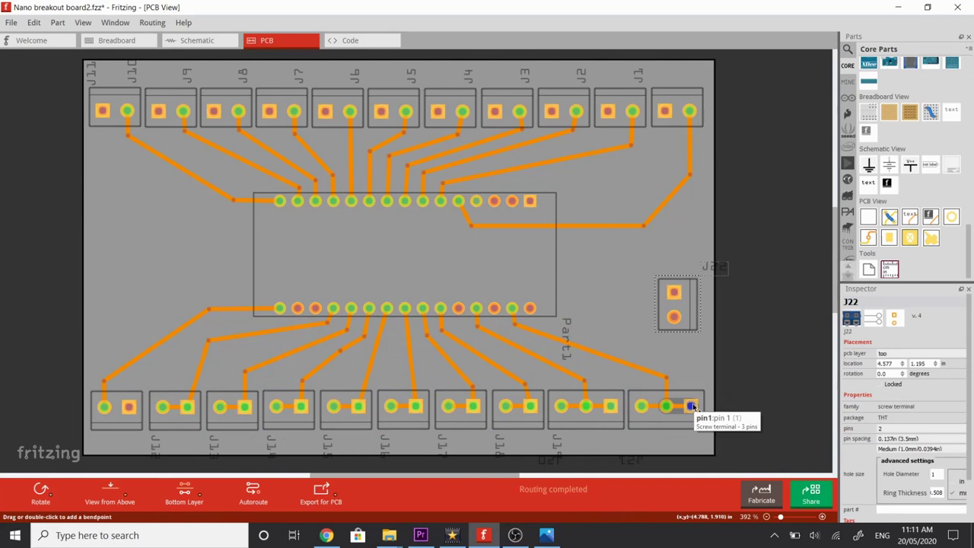
{"action": "left_click_drag", "start_coordinate": [693, 409], "coordinate": [673, 292]}
{"action": "mouse_move", "coordinate": [683, 350]}
{"action": "left_mouse_down"}
{"action": "mouse_move", "coordinate": [703, 322]}
{"action": "mouse_move", "coordinate": [705, 335]}
{"action": "left_mouse_up"}
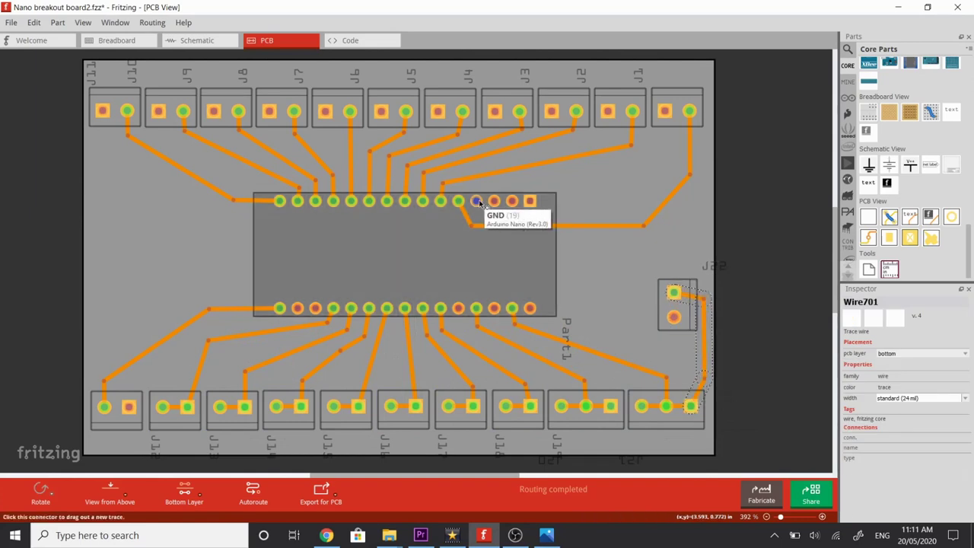
Step: Route a bent ground trace from the Nano's upper-row GND pin to J1's left pin, and link that pin to J2's left pin
{"action": "left_click_drag", "start_coordinate": [478, 201], "coordinate": [665, 111]}
{"action": "left_click_drag", "start_coordinate": [532, 175], "coordinate": [479, 188]}
{"action": "left_click_drag", "start_coordinate": [578, 153], "coordinate": [664, 154]}
{"action": "mouse_move", "coordinate": [665, 111]}
{"action": "left_mouse_down"}
{"action": "mouse_move", "coordinate": [606, 79]}
{"action": "mouse_move", "coordinate": [607, 112]}
{"action": "left_mouse_up"}
Step: Connect the left-hand pins of terminals J3 to J11 to the ground trace with a shared line along the board's upper edge
{"action": "right_click", "coordinate": [590, 82]}
{"action": "key", "text": "Escape"}
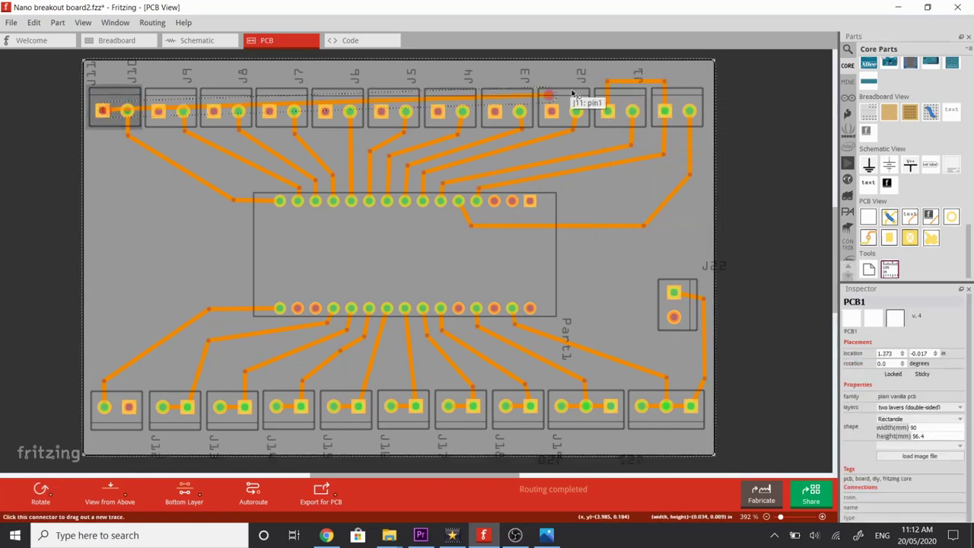
{"action": "right_click", "coordinate": [160, 84]}
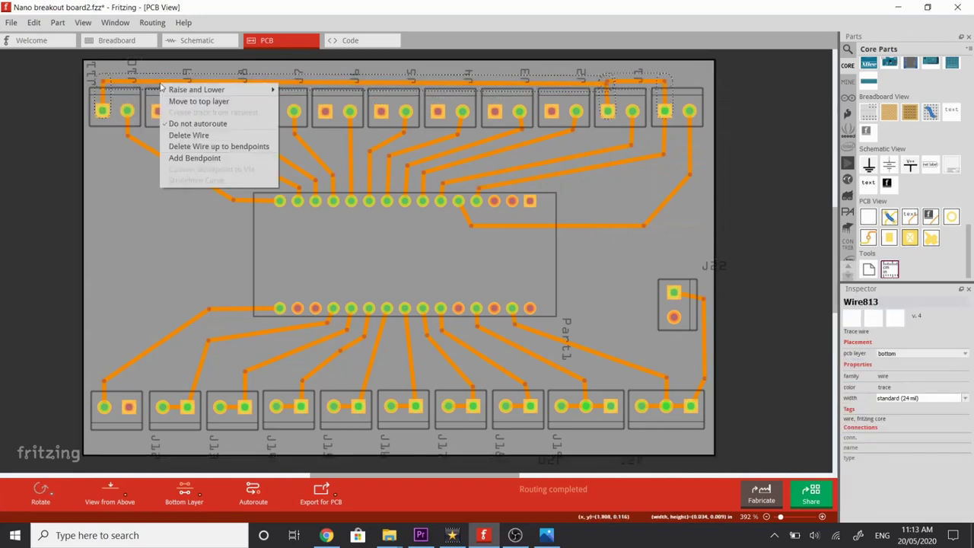
{"action": "key", "text": "Escape"}
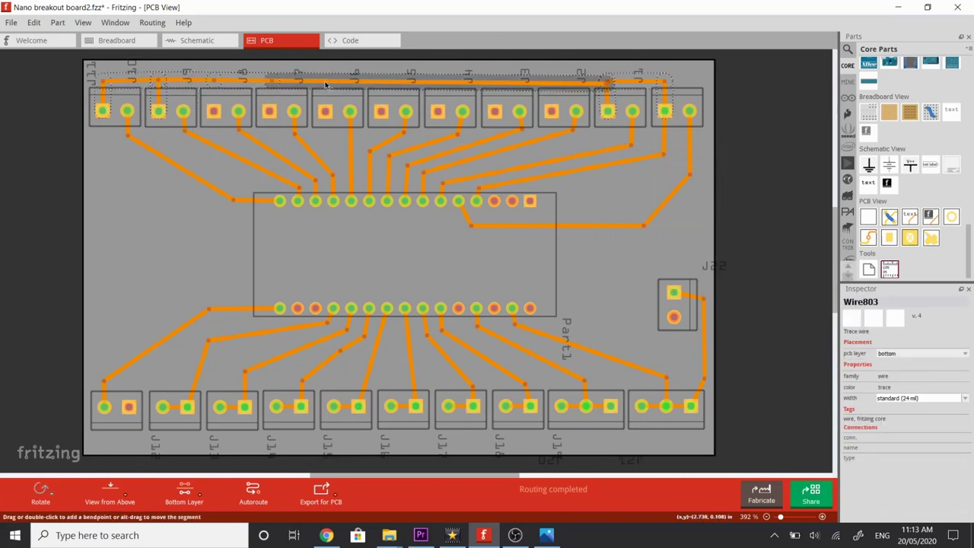
{"action": "right_click", "coordinate": [208, 72]}
{"action": "key", "text": "Escape"}
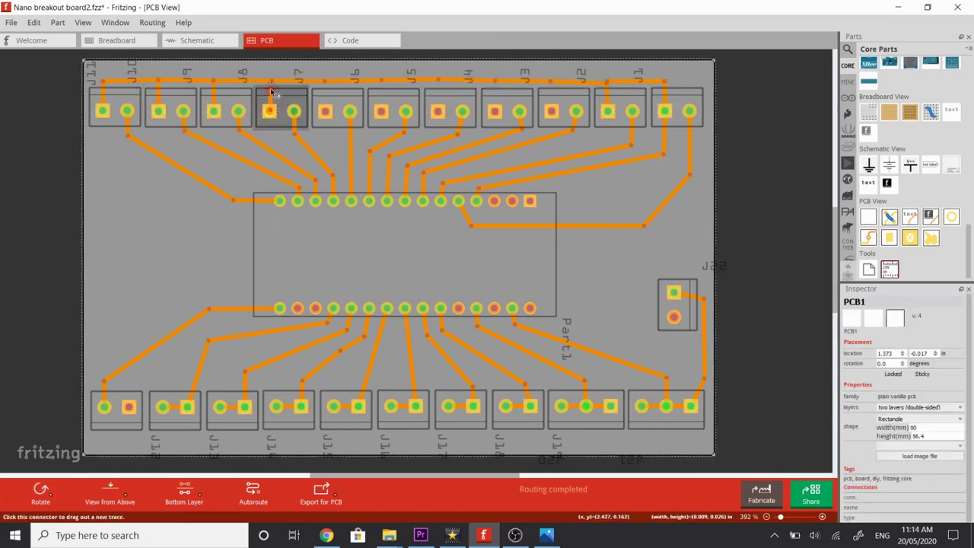
{"action": "left_click", "coordinate": [329, 89]}
{"action": "right_click", "coordinate": [271, 74]}
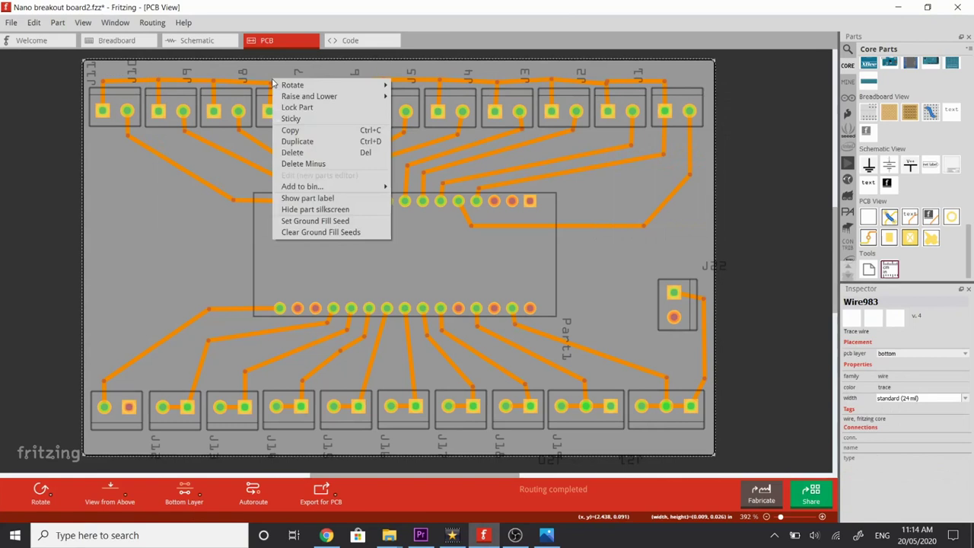
{"action": "key", "text": "Escape"}
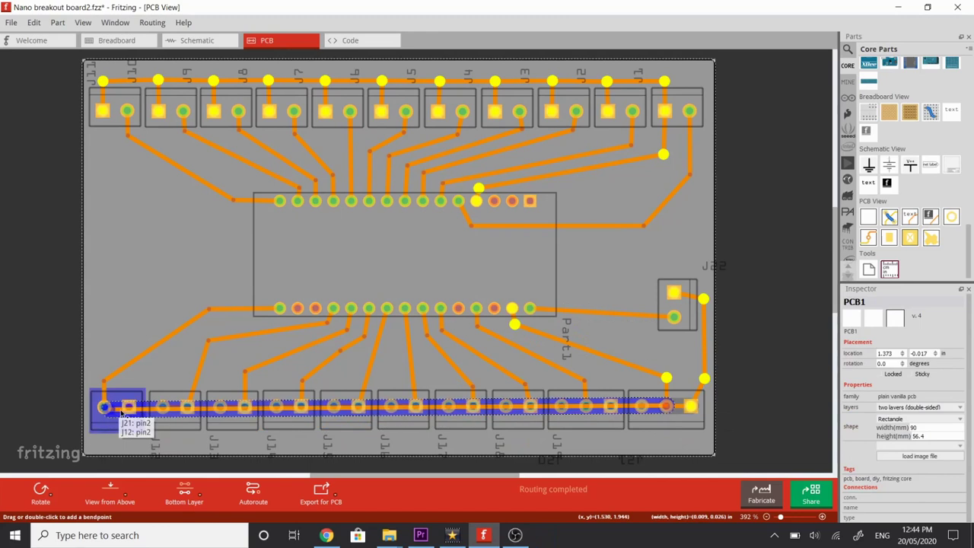
Step: Bend the ground trace from J21 to J12 below the lower terminals and make both copper layers clickable
{"action": "left_click_drag", "start_coordinate": [121, 412], "coordinate": [138, 437]}
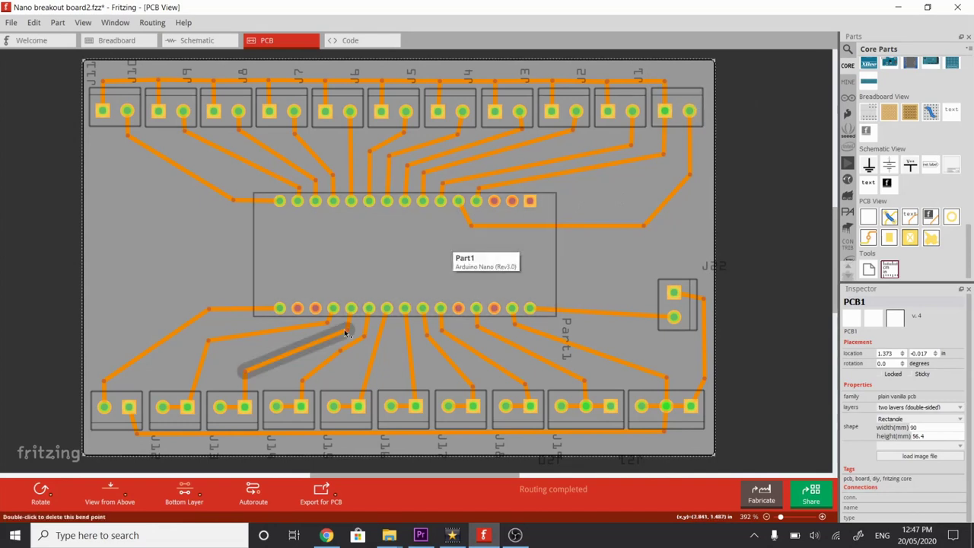
{"action": "left_click", "coordinate": [202, 496]}
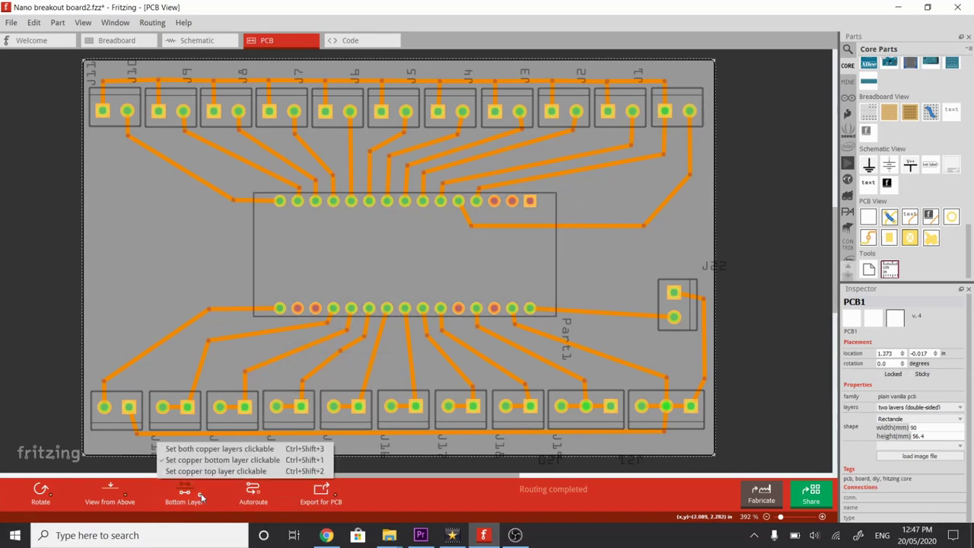
{"action": "left_click", "coordinate": [213, 449]}
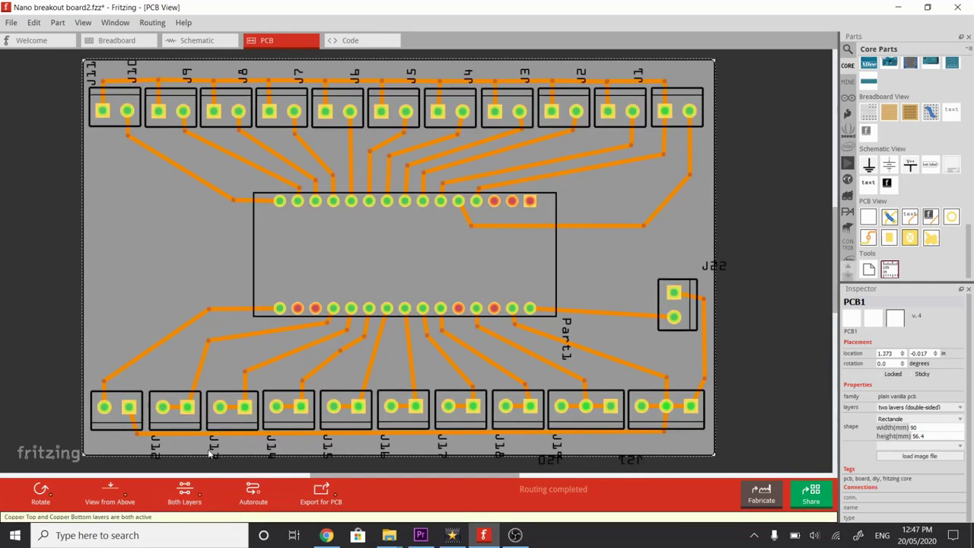
Step: Place the J1 and J2 labels above their terminals' right-hand pins and rename them D2 and D3
{"action": "left_click", "coordinate": [687, 104]}
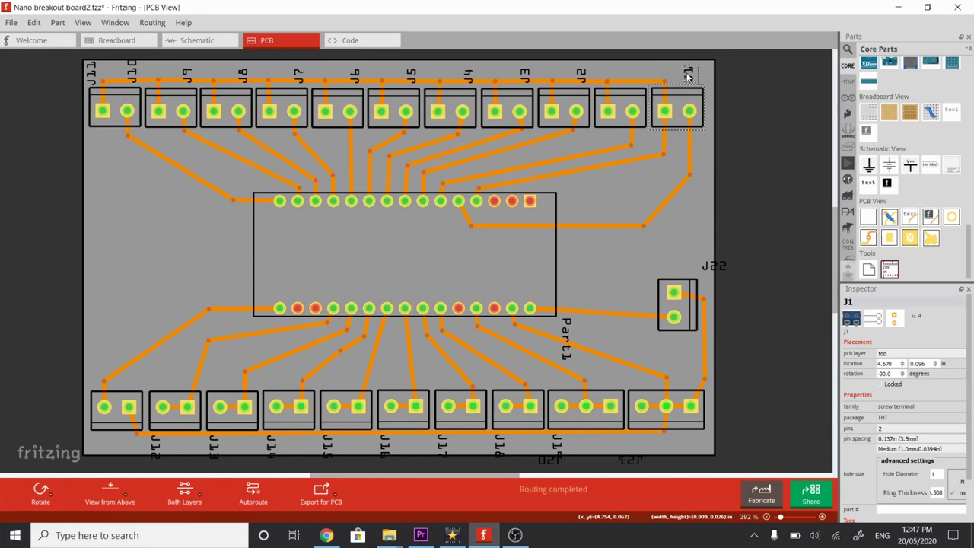
{"action": "double_click", "coordinate": [688, 76]}
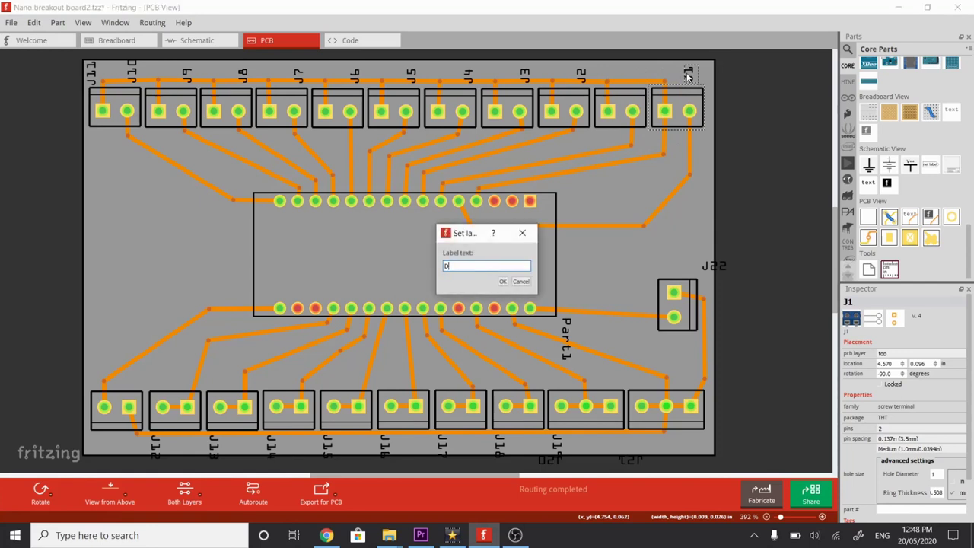
{"action": "key", "text": "Return"}
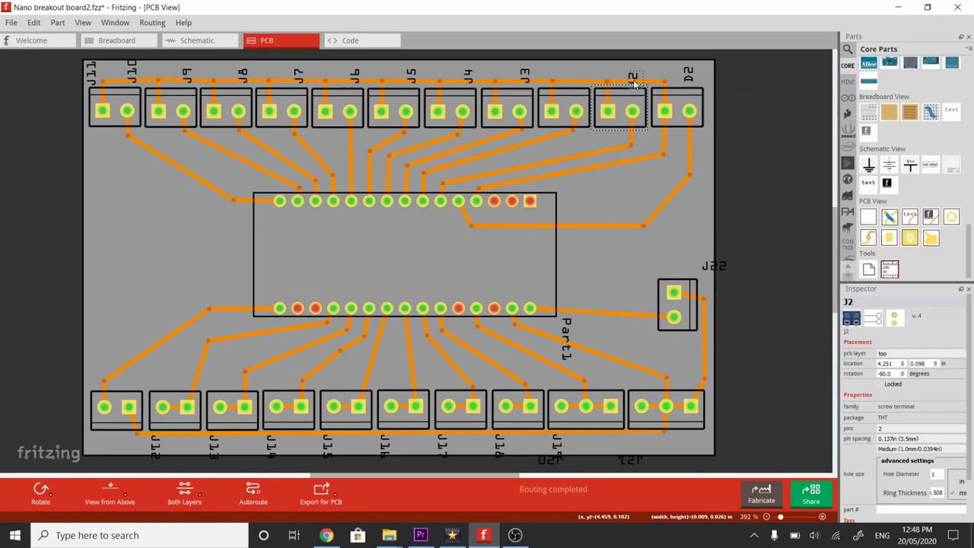
{"action": "double_click", "coordinate": [635, 79]}
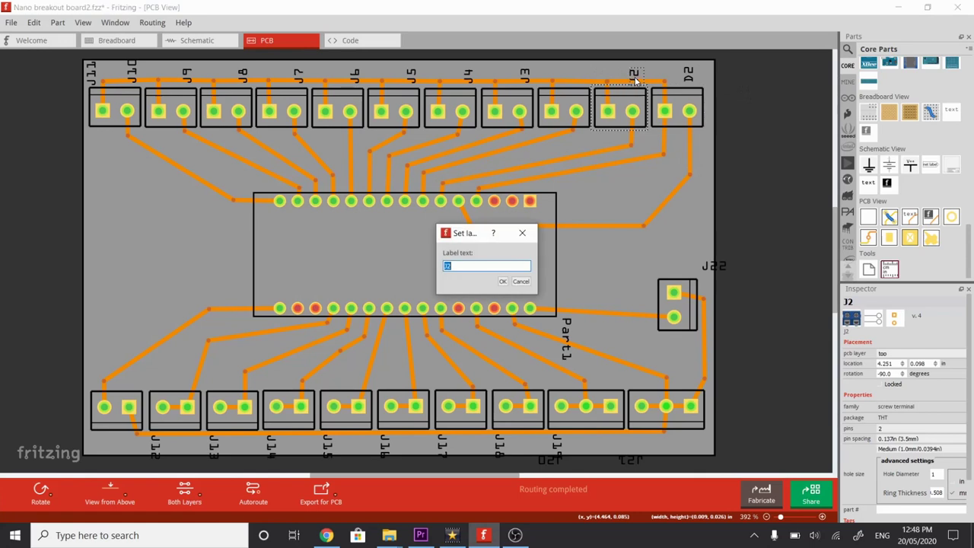
{"action": "left_click", "coordinate": [506, 281]}
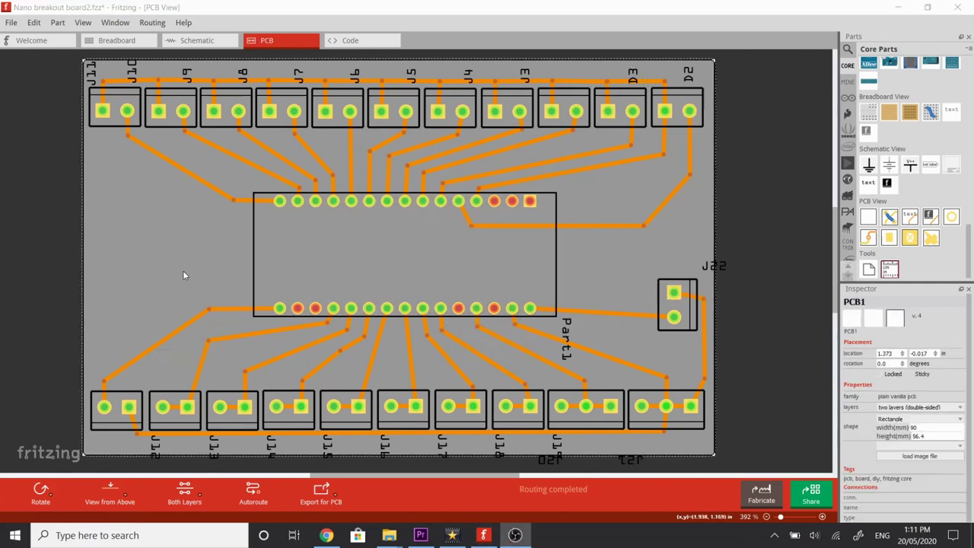
Step: Change the D2 and D3 labels to D2+ and D3+, and rename J3's label D4+ above its terminal
{"action": "double_click", "coordinate": [633, 76]}
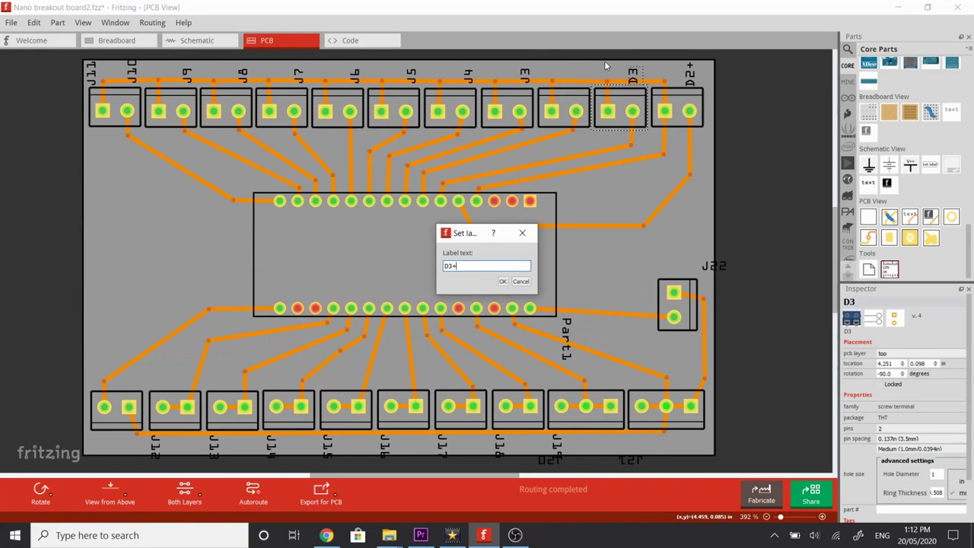
{"action": "key", "text": "Return"}
{"action": "double_click", "coordinate": [578, 76]}
{"action": "key", "text": "Return"}
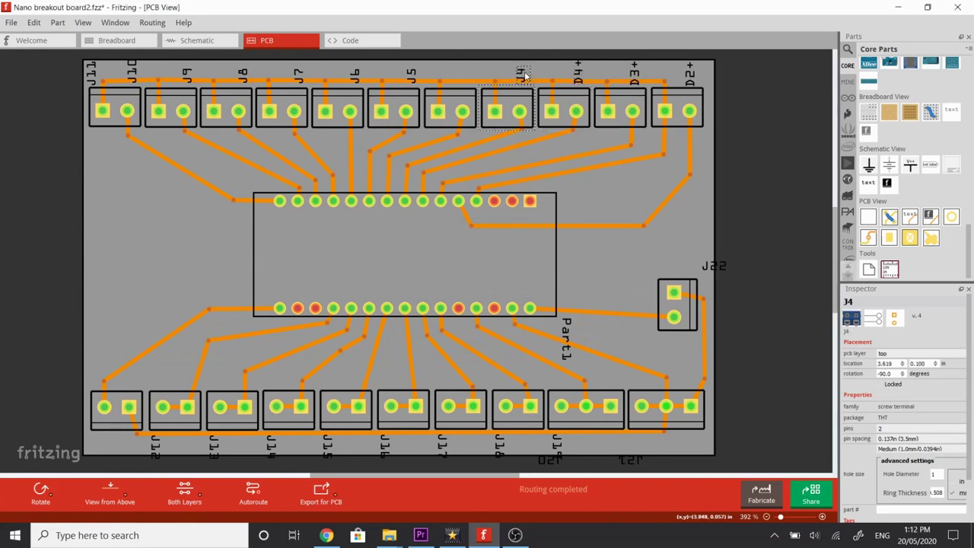
Step: Rename the J4 and J5 labels D5+ and D6+, placing each above its terminal's right-hand pin
{"action": "double_click", "coordinate": [522, 73]}
{"action": "type", "text": "D5+"}
{"action": "key", "text": "Return"}
{"action": "double_click", "coordinate": [466, 74]}
{"action": "type", "text": "D6+"}
{"action": "key", "text": "Return"}
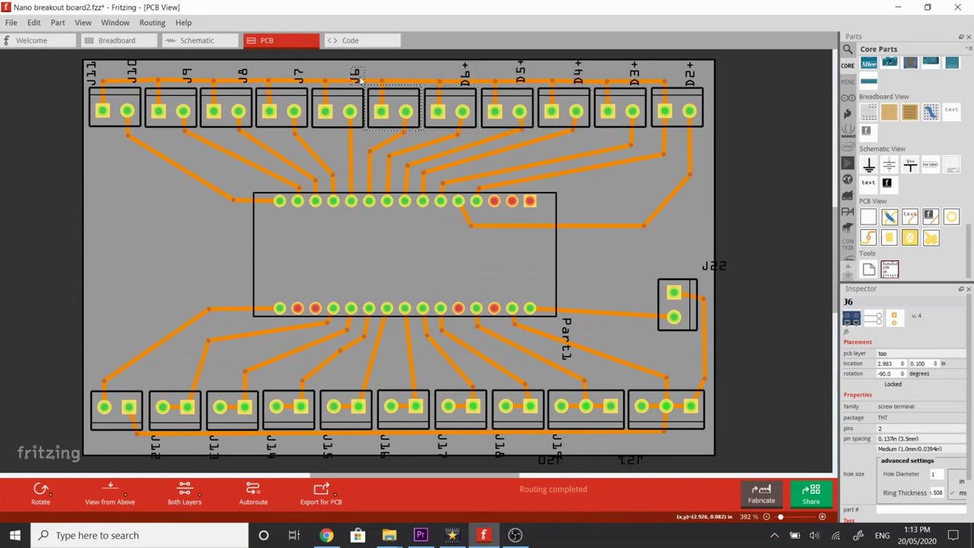
Step: Rename the J6 and J7 labels D7+ and D8+, placing each above its terminal's right-hand pin
{"action": "double_click", "coordinate": [357, 76]}
{"action": "type", "text": "D7+"}
{"action": "key", "text": "Return"}
{"action": "double_click", "coordinate": [354, 76]}
{"action": "type", "text": "D8+"}
{"action": "key", "text": "Return"}
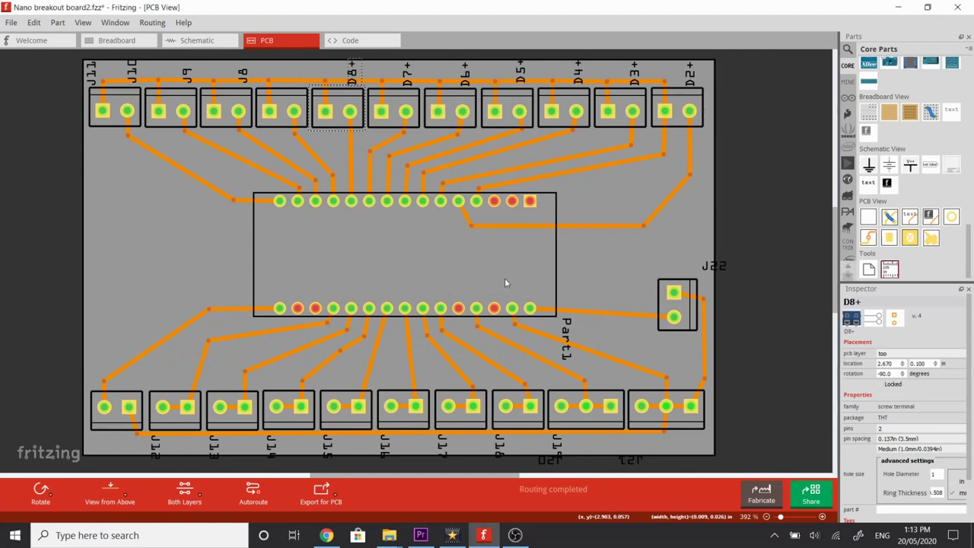
Step: Rename the J8 and J9 labels D9+ and D10+, placing each above its terminal's right-hand pin
{"action": "double_click", "coordinate": [298, 76]}
{"action": "type", "text": "D9+"}
{"action": "key", "text": "Return"}
{"action": "double_click", "coordinate": [187, 74]}
{"action": "type", "text": "D10+"}
{"action": "key", "text": "Return"}
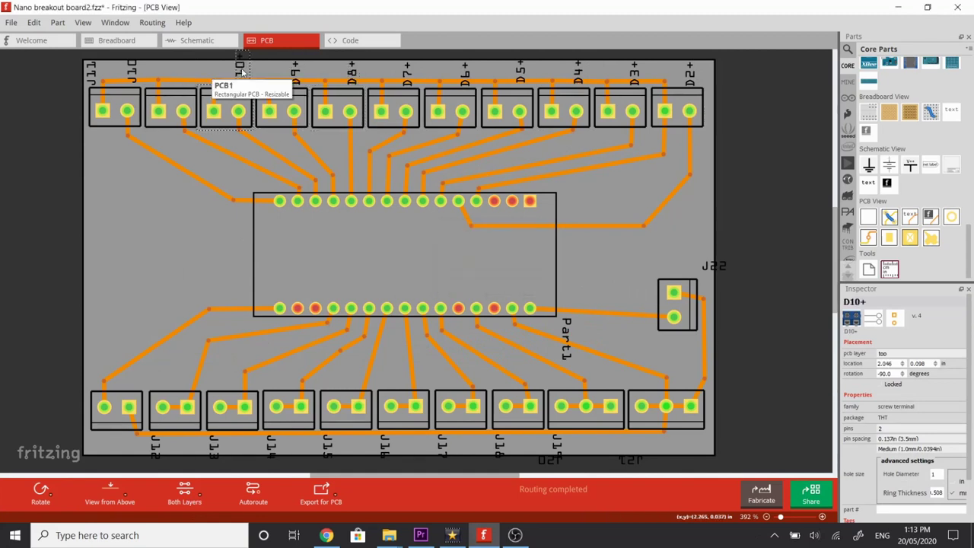
Step: Move the J10 and J11 labels above their terminals' right-hand pins and rename them D11+ and D12+
{"action": "left_click", "coordinate": [517, 62]}
{"action": "left_click_drag", "start_coordinate": [132, 73], "coordinate": [185, 74]}
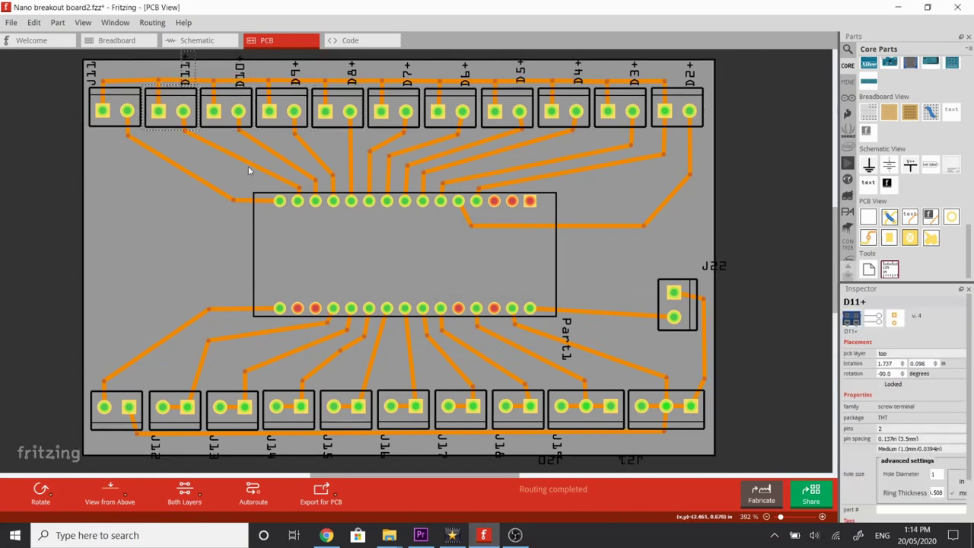
{"action": "left_click_drag", "start_coordinate": [91, 72], "coordinate": [131, 76]}
{"action": "double_click", "coordinate": [131, 78]}
{"action": "type", "text": "D12+"}
{"action": "key", "text": "Return"}
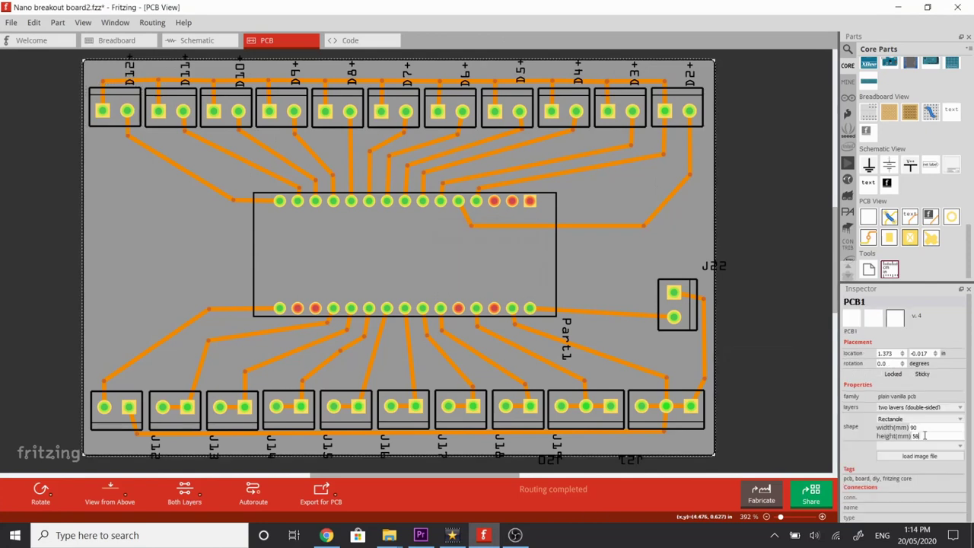
Step: Set the board height to 58 mm, and move J12's label beneath its left pin and rename it D13+
{"action": "key", "text": "Return"}
{"action": "left_click", "coordinate": [155, 445]}
{"action": "left_click_drag", "start_coordinate": [154, 446], "coordinate": [104, 447]}
{"action": "double_click", "coordinate": [104, 447]}
{"action": "type", "text": "D13+"}
{"action": "key", "text": "Return"}
Step: Move J13's label beneath its terminal, rename it A0 and rotate the label 90° clockwise
{"action": "left_click", "coordinate": [217, 449]}
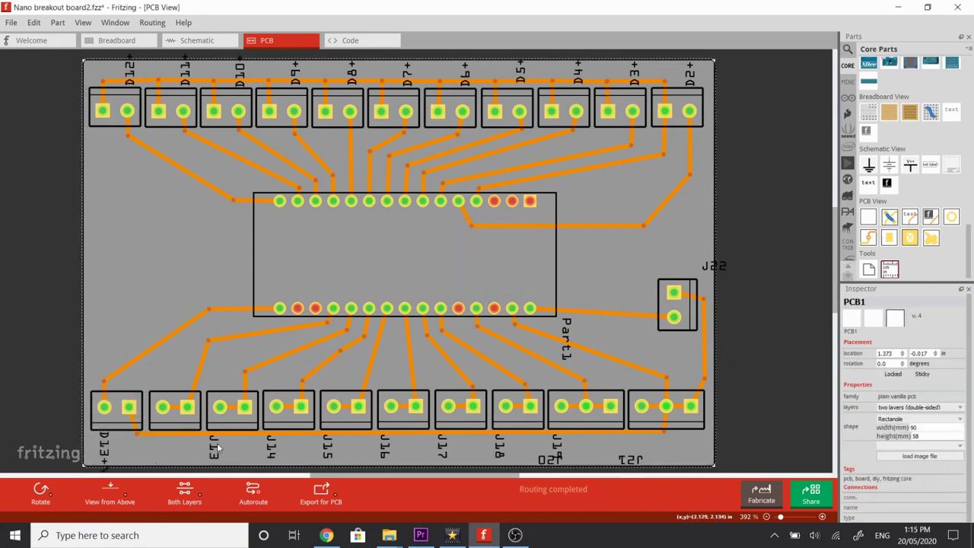
{"action": "left_click_drag", "start_coordinate": [217, 449], "coordinate": [178, 444]}
{"action": "double_click", "coordinate": [178, 444]}
{"action": "type", "text": "A0"}
{"action": "key", "text": "Return"}
{"action": "right_click", "coordinate": [177, 444]}
{"action": "mouse_move", "coordinate": [243, 493]}
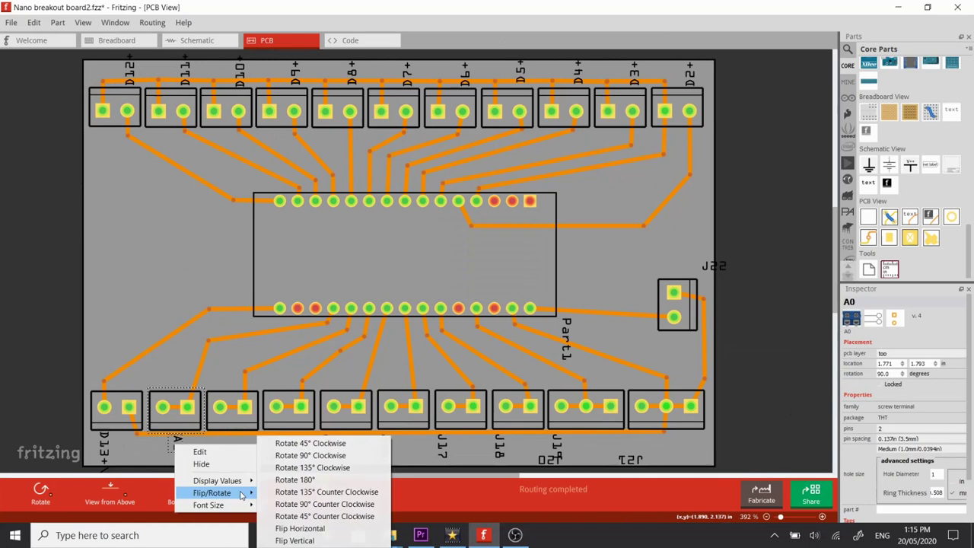
{"action": "left_click", "coordinate": [311, 455]}
Step: Place the J14 and J15 labels beneath their terminals and rename them A1 and A2
{"action": "left_click_drag", "start_coordinate": [270, 447], "coordinate": [234, 436]}
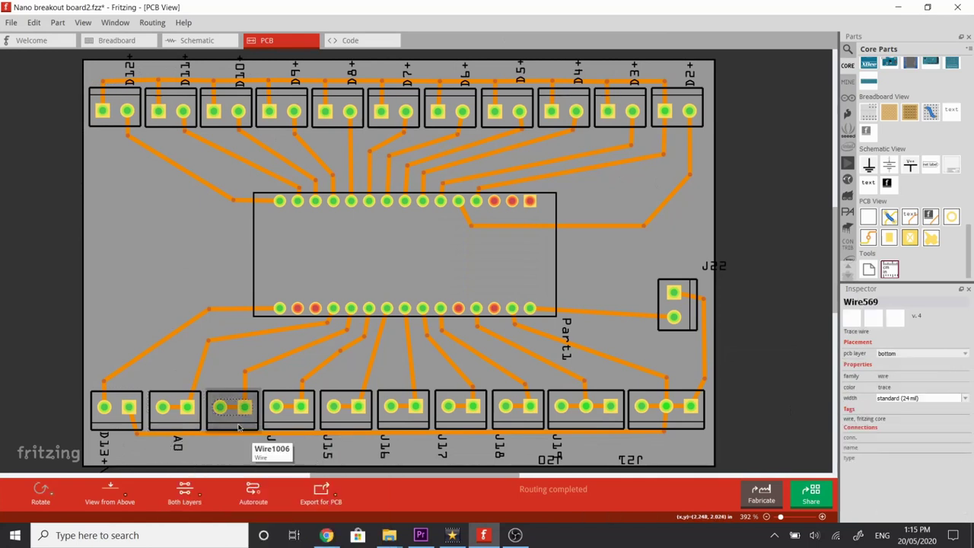
{"action": "double_click", "coordinate": [233, 435]}
{"action": "type", "text": "A1"}
{"action": "key", "text": "Return"}
{"action": "double_click", "coordinate": [293, 444]}
{"action": "type", "text": "A2"}
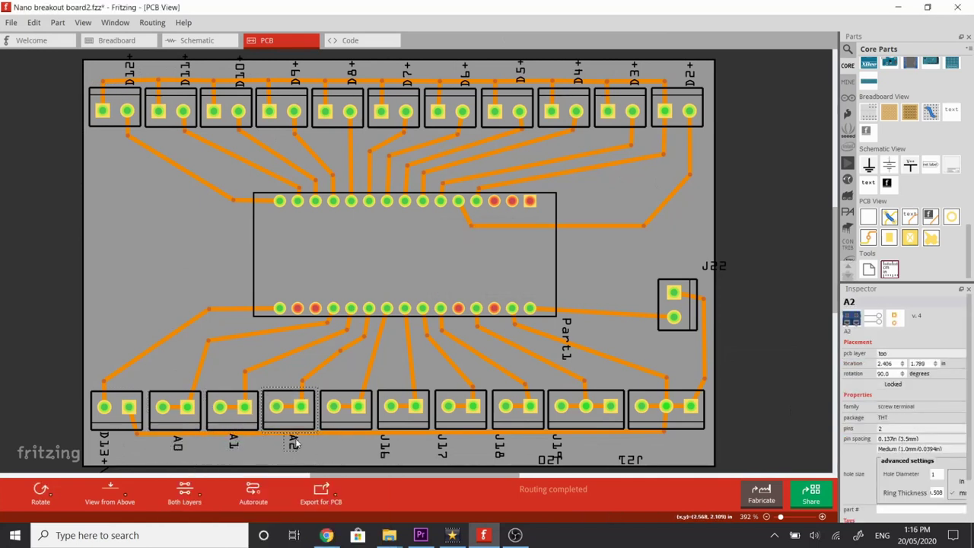
Step: Move the J16 and J17 labels beneath their terminals and rename them A3 and A4
{"action": "left_click_drag", "start_coordinate": [384, 447], "coordinate": [349, 442]}
{"action": "double_click", "coordinate": [350, 442]}
{"action": "type", "text": "A3"}
{"action": "left_click_drag", "start_coordinate": [441, 447], "coordinate": [408, 441]}
{"action": "double_click", "coordinate": [408, 442]}
{"action": "type", "text": "A4"}
Step: Place the J18 and J19 labels beneath their terminals, renaming them A5 and A6, and move J20's label beneath its terminal
{"action": "left_click_drag", "start_coordinate": [500, 447], "coordinate": [464, 441]}
{"action": "double_click", "coordinate": [464, 441]}
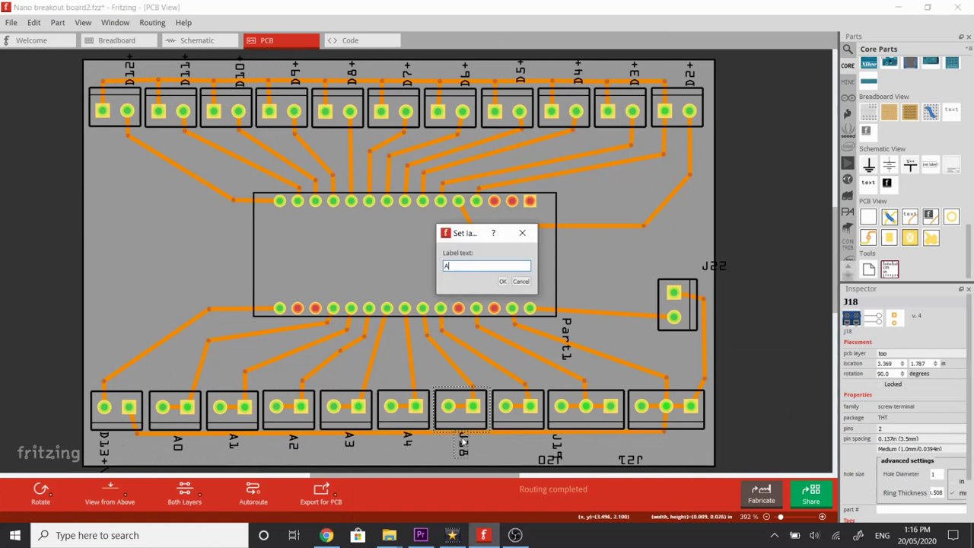
{"action": "type", "text": "A5"}
{"action": "key", "text": "Return"}
{"action": "double_click", "coordinate": [521, 442]}
{"action": "left_click_drag", "start_coordinate": [558, 448], "coordinate": [577, 440]}
{"action": "type", "text": "A6"}
{"action": "key", "text": "Return"}
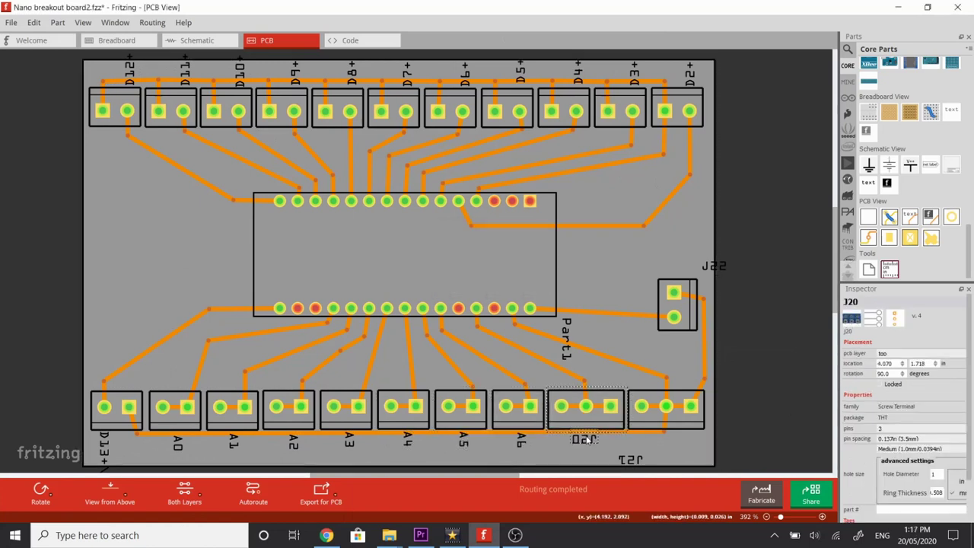
Step: Rename J20's label 5V(+) and rotate the label 180° so it reads upright
{"action": "double_click", "coordinate": [577, 440]}
{"action": "type", "text": "5V(+)"}
{"action": "key", "text": "Return"}
{"action": "right_click", "coordinate": [569, 446]}
{"action": "right_click", "coordinate": [574, 439]}
{"action": "mouse_move", "coordinate": [643, 488]}
{"action": "left_click", "coordinate": [695, 480]}
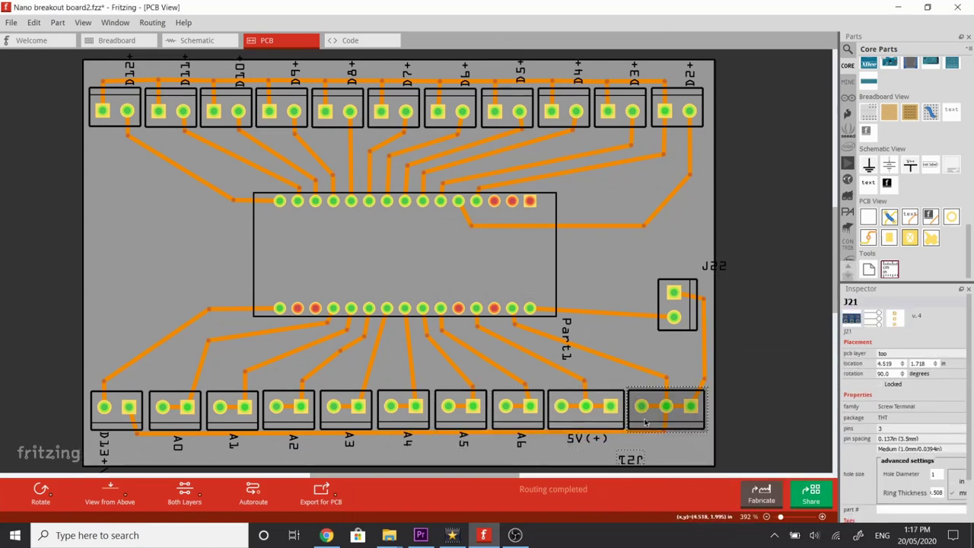
Step: Move J21's label beneath its terminal, rename it GND(-) and rotate the label 180°
{"action": "left_click_drag", "start_coordinate": [670, 460], "coordinate": [668, 442]}
{"action": "double_click", "coordinate": [667, 441]}
{"action": "type", "text": "GND(-)"}
{"action": "key", "text": "Return"}
{"action": "right_click", "coordinate": [669, 440]}
{"action": "left_click", "coordinate": [784, 480]}
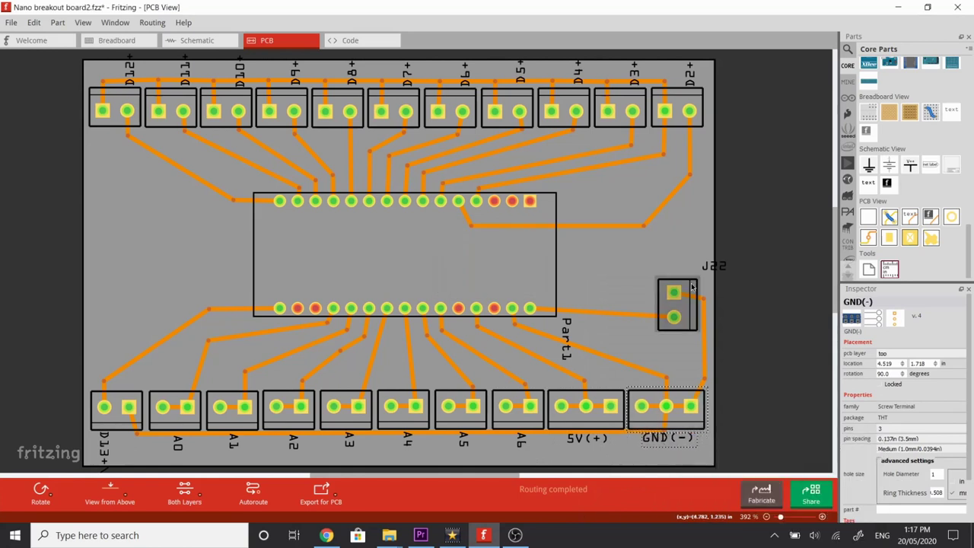
Step: Move J22's label beside the left of its upper pin and rename it "VIN -"
{"action": "left_click_drag", "start_coordinate": [714, 265], "coordinate": [632, 297]}
{"action": "double_click", "coordinate": [630, 297]}
{"action": "type", "text": "VIN -"}
{"action": "key", "text": "Return"}
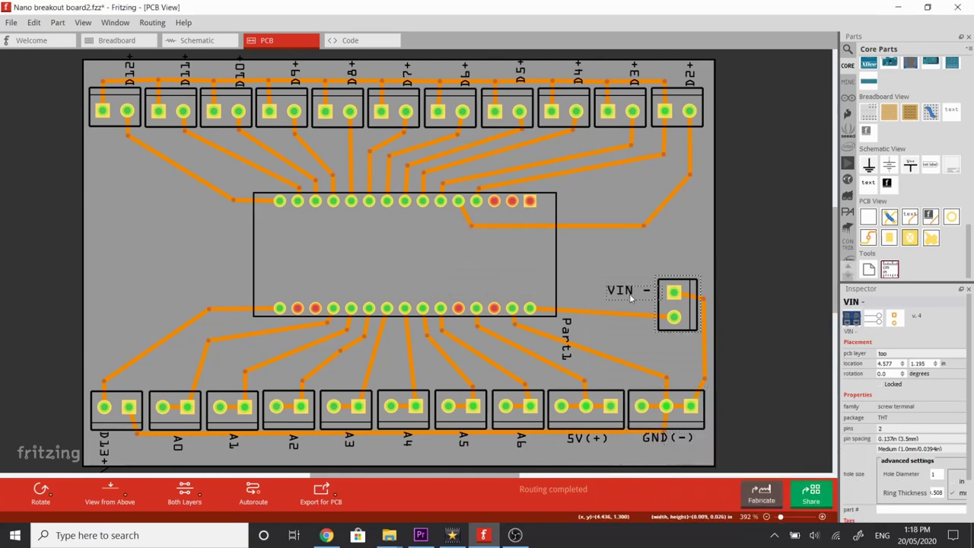
Step: Rename the Part1 label to Arduino Nano and move it up alongside the Nano outline's right edge
{"action": "left_click", "coordinate": [575, 334]}
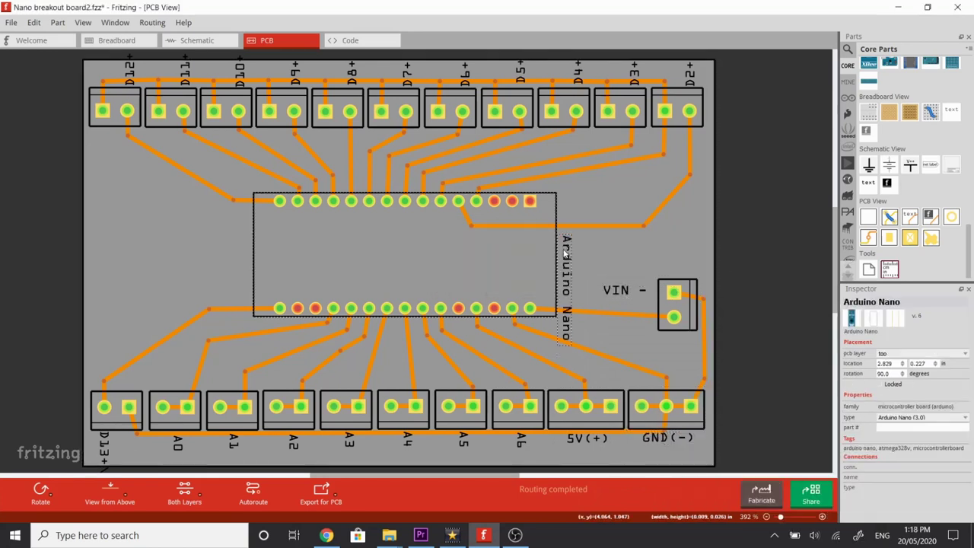
{"action": "left_click", "coordinate": [191, 369]}
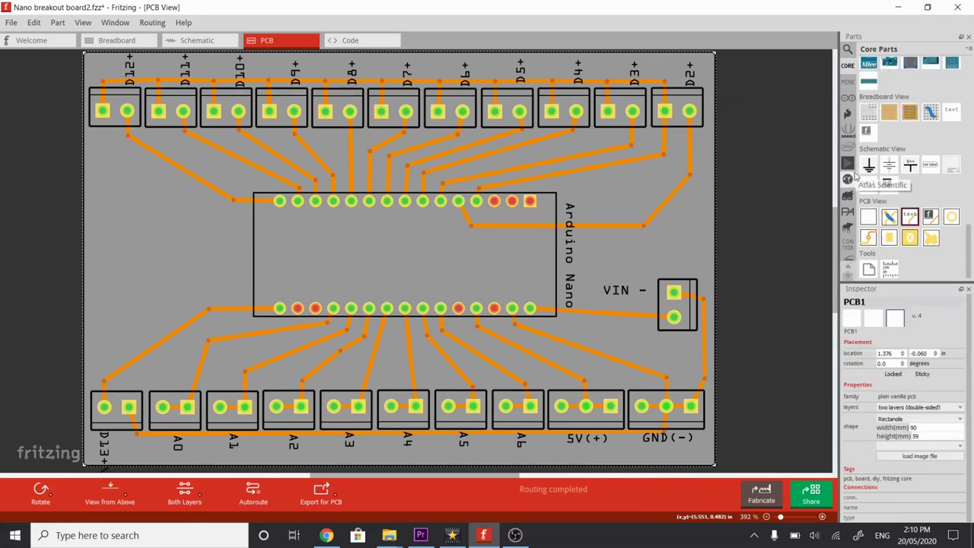
Step: Add a silkscreen text object above the VIN - label and set its text to "-"
{"action": "left_click_drag", "start_coordinate": [968, 239], "coordinate": [969, 232]}
{"action": "scroll", "coordinate": [969, 233], "scroll_direction": "down", "scroll_amount": 1}
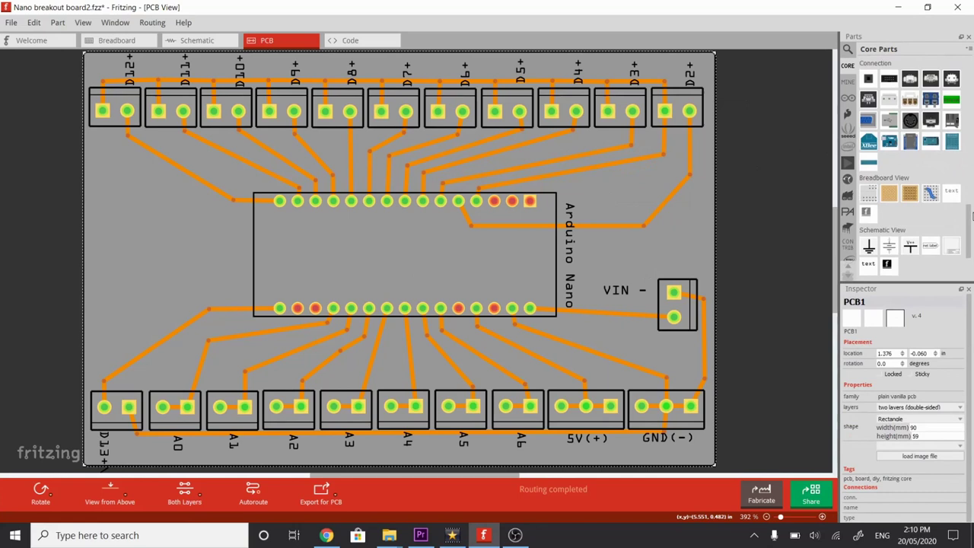
{"action": "scroll", "coordinate": [971, 235], "scroll_direction": "up", "scroll_amount": 1}
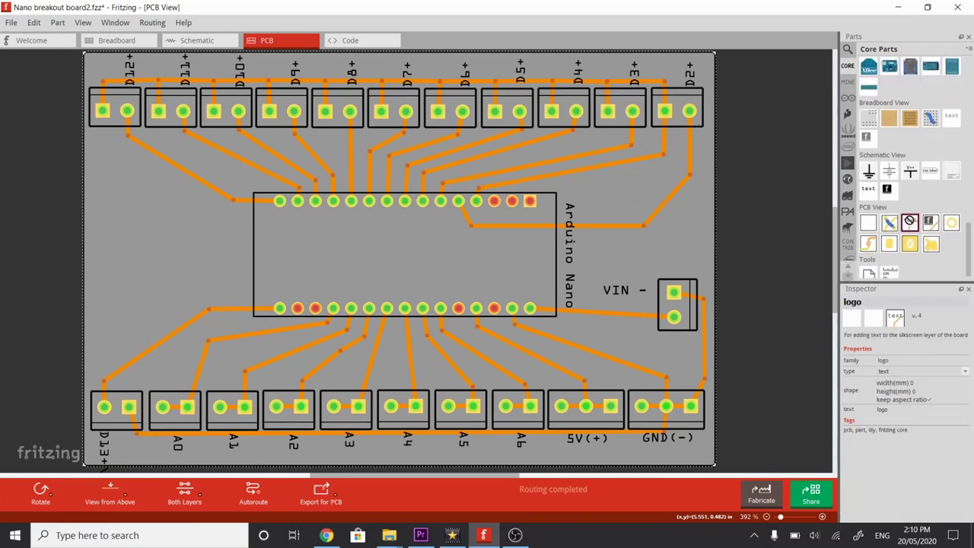
{"action": "left_click_drag", "start_coordinate": [911, 221], "coordinate": [628, 259]}
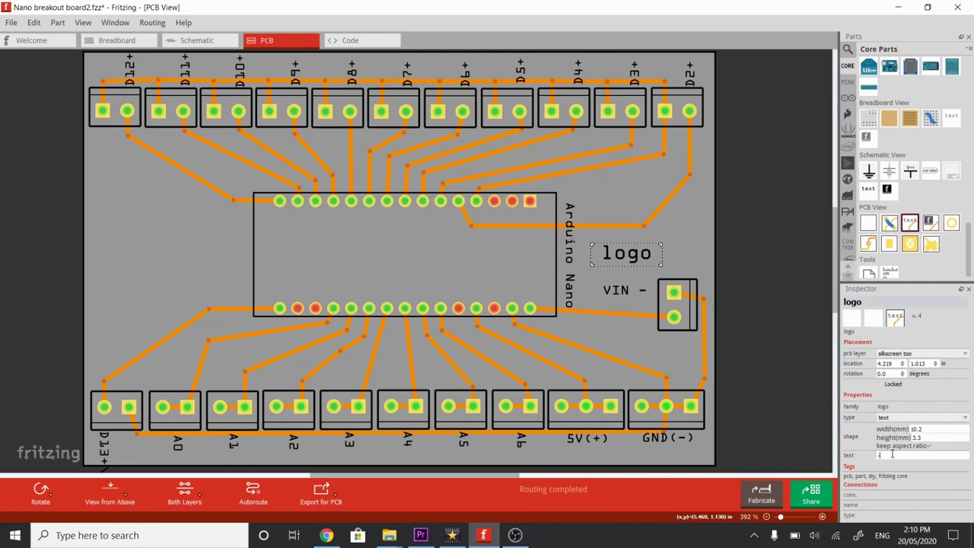
{"action": "key", "text": "Return"}
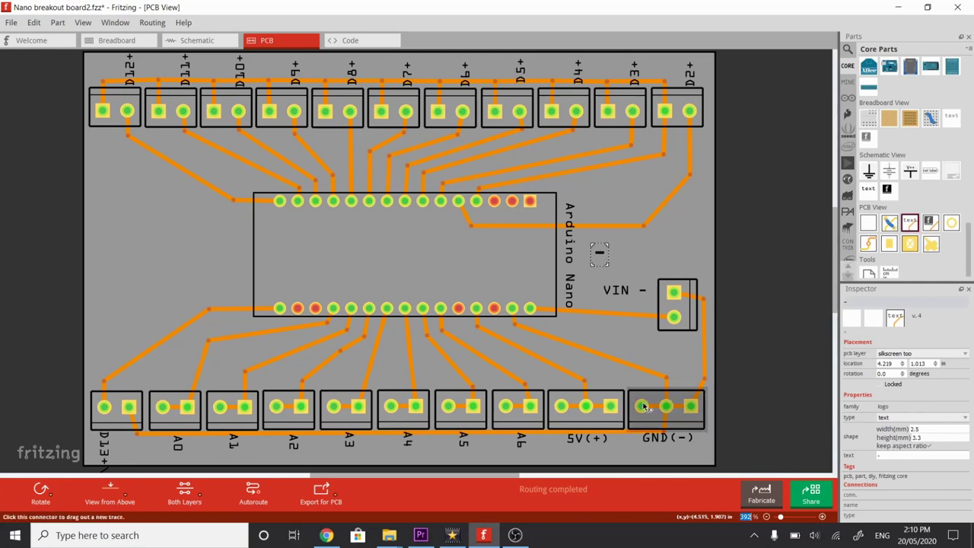
Step: Rotate the minus text 90° and place it above the square pin of the D2 terminal
{"action": "left_click", "coordinate": [601, 257]}
{"action": "right_click", "coordinate": [601, 257]}
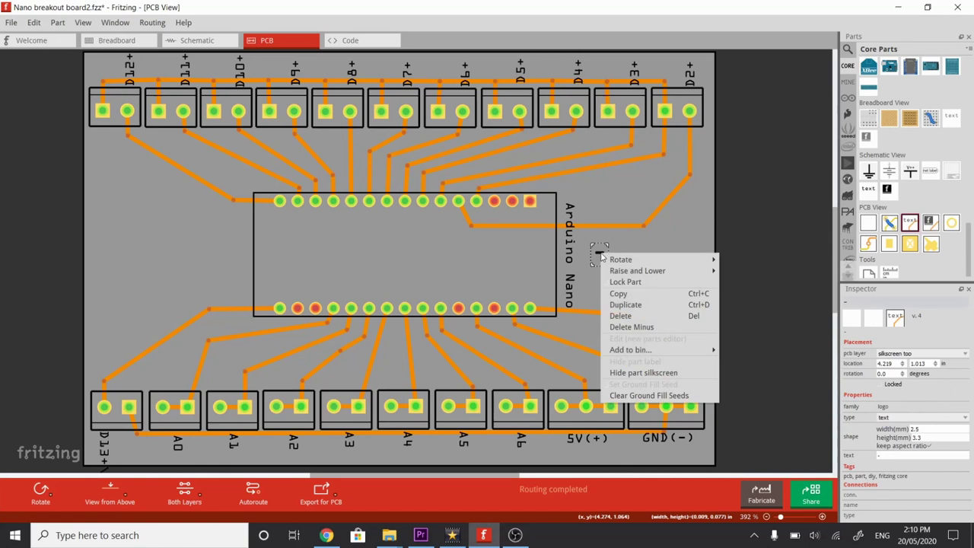
{"action": "mouse_move", "coordinate": [699, 259]}
{"action": "left_click", "coordinate": [740, 264]}
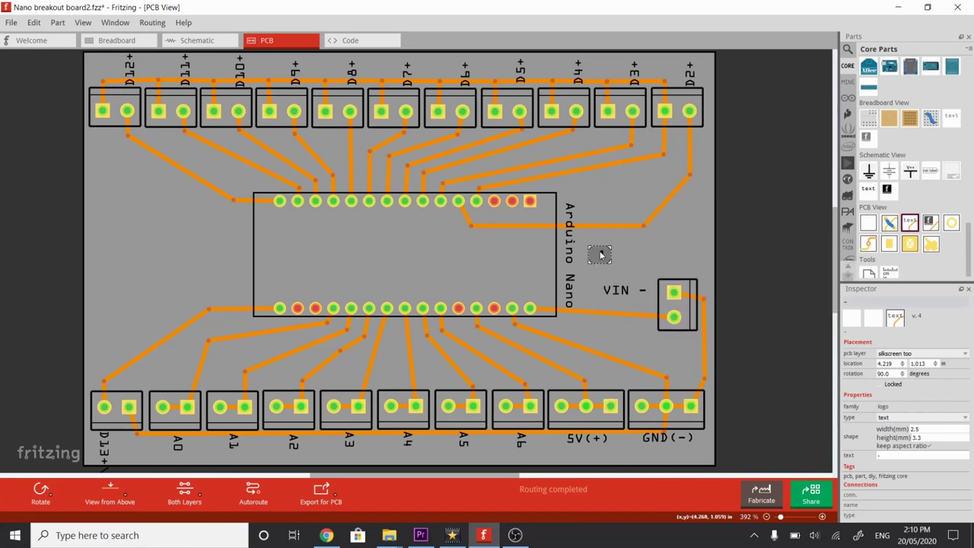
{"action": "left_click_drag", "start_coordinate": [601, 256], "coordinate": [666, 78]}
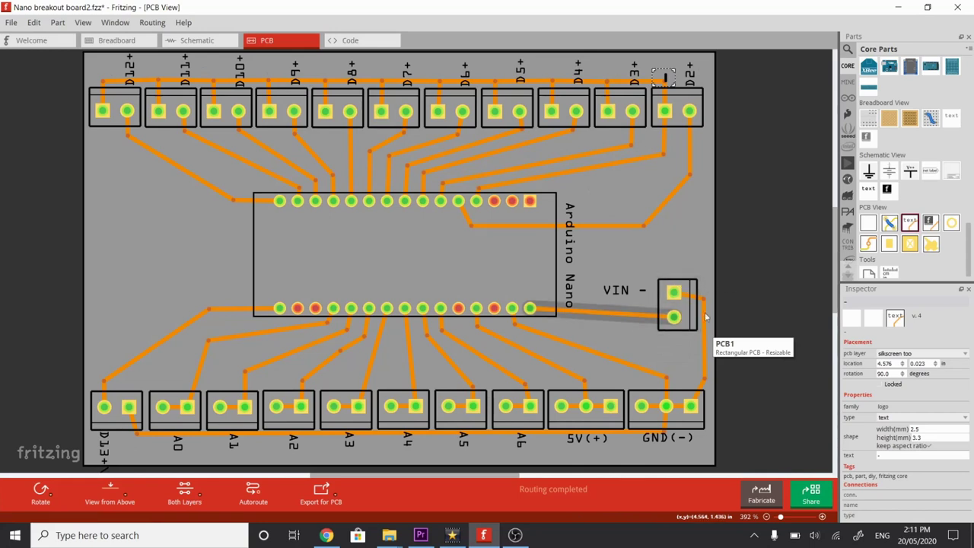
Step: Make a copy of the minus mark and place it above the square pin of the D3 terminal
{"action": "right_click", "coordinate": [669, 77]}
{"action": "left_click", "coordinate": [696, 112]}
{"action": "key", "text": "ctrl+v"}
{"action": "left_click_drag", "start_coordinate": [417, 261], "coordinate": [606, 78]}
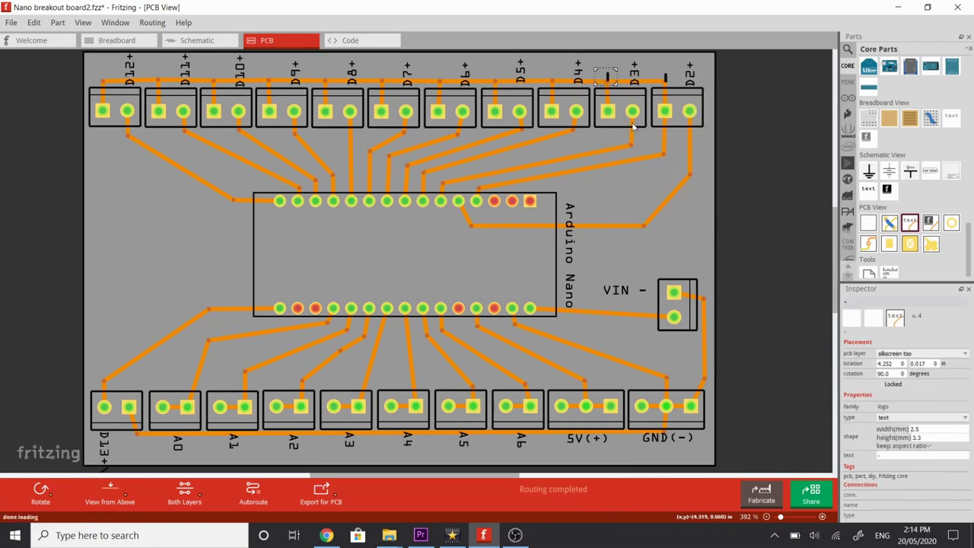
Step: Duplicate the minus mark above the square pins of the D4 to D12 terminals and beneath the square pin of D13
{"action": "left_click_drag", "start_coordinate": [607, 78], "coordinate": [158, 79], "text": "alt"}
{"action": "right_click", "coordinate": [278, 79]}
{"action": "left_click", "coordinate": [302, 130]}
{"action": "right_click", "coordinate": [216, 75]}
{"action": "left_click", "coordinate": [239, 128]}
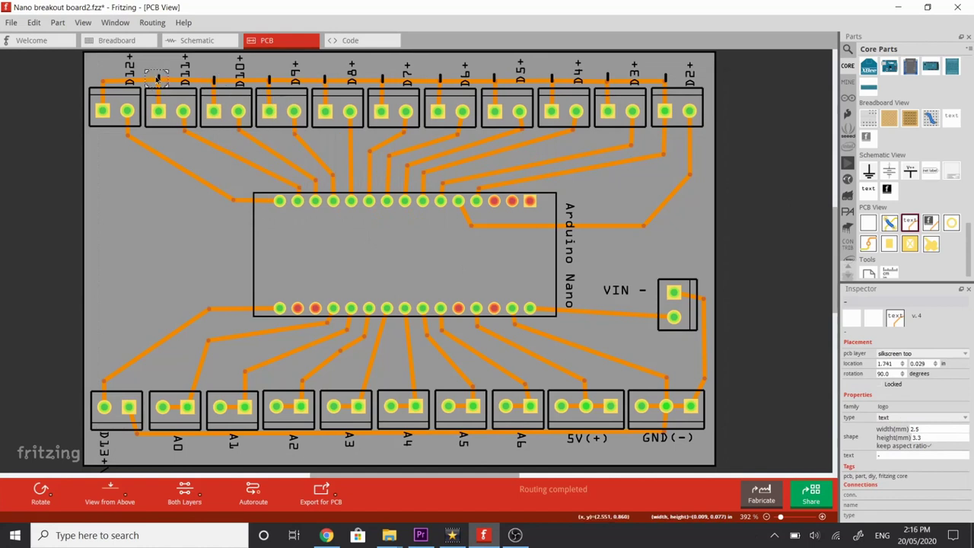
{"action": "right_click", "coordinate": [156, 74]}
{"action": "left_click", "coordinate": [180, 127]}
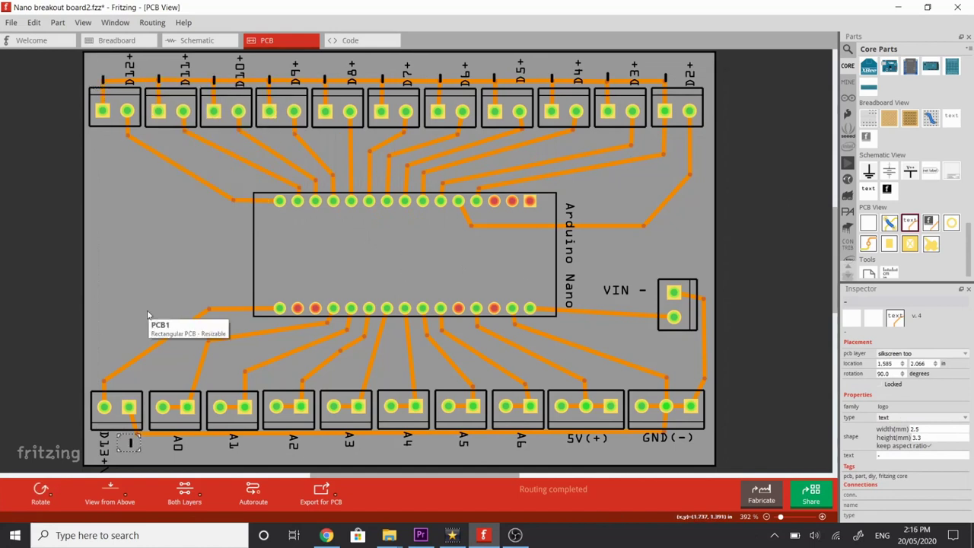
Step: Add another silkscreen text object above the VIN - label and set its text to "VIN +"
{"action": "left_click", "coordinate": [625, 242]}
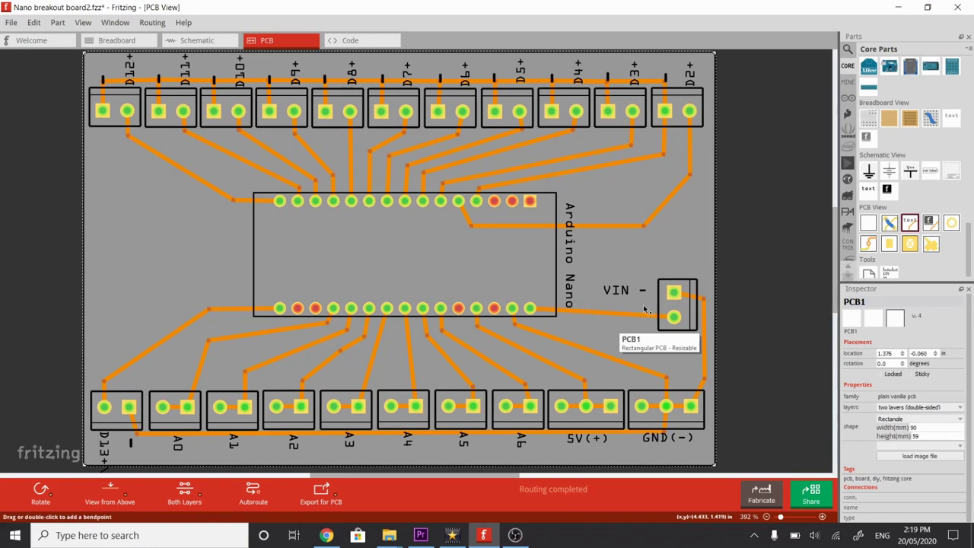
{"action": "left_click", "coordinate": [911, 222]}
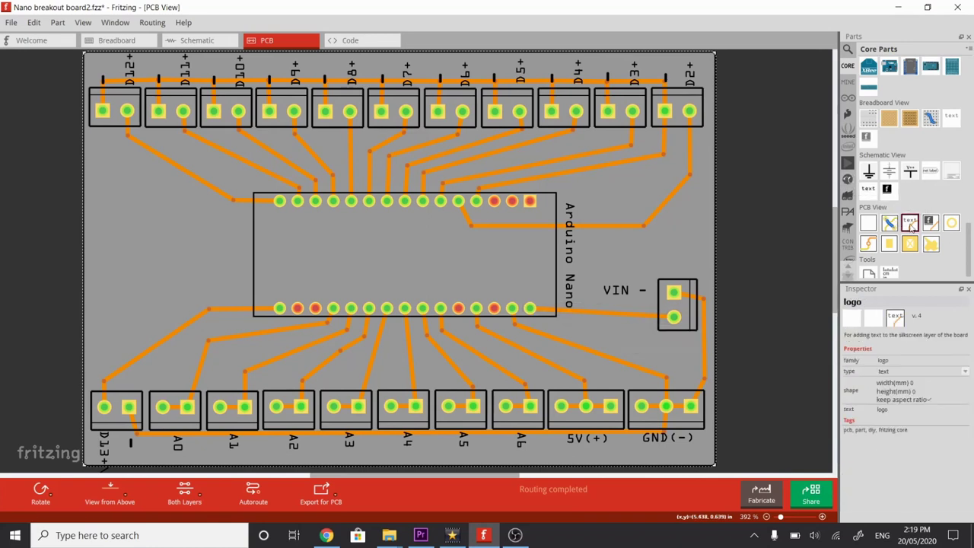
{"action": "left_click_drag", "start_coordinate": [912, 226], "coordinate": [628, 258]}
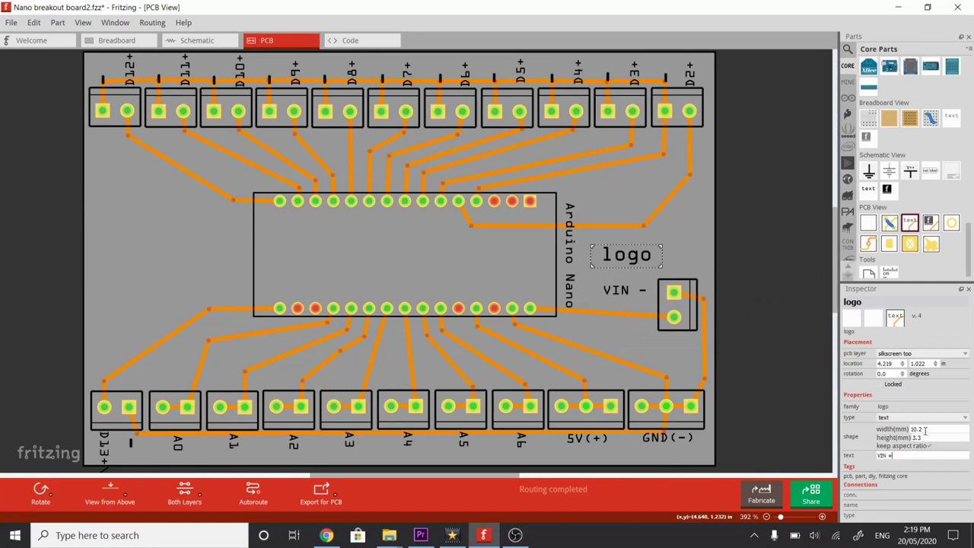
{"action": "key", "text": "Return"}
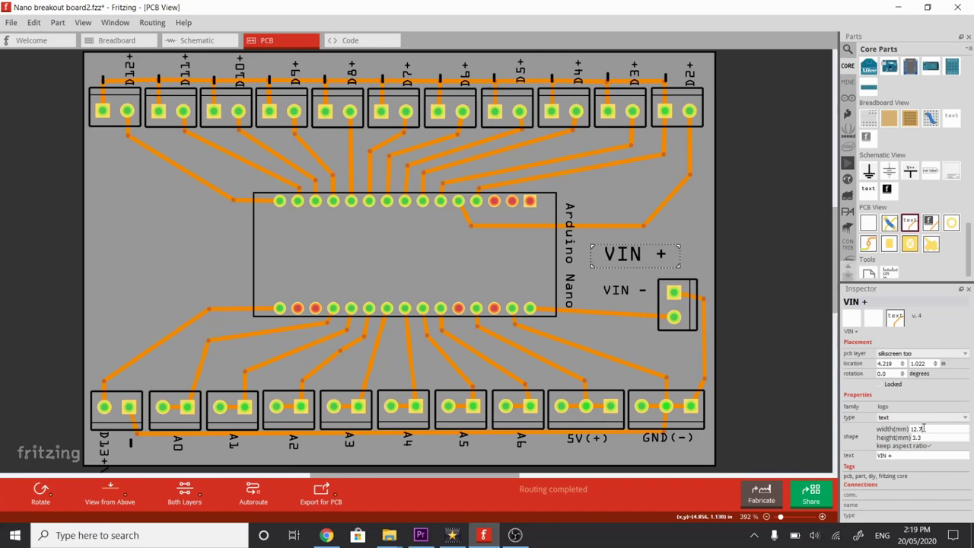
Step: Shrink the VIN + text to a width of 8 mm and place it beside the lower pin of the VIN terminal
{"action": "key", "text": "Return"}
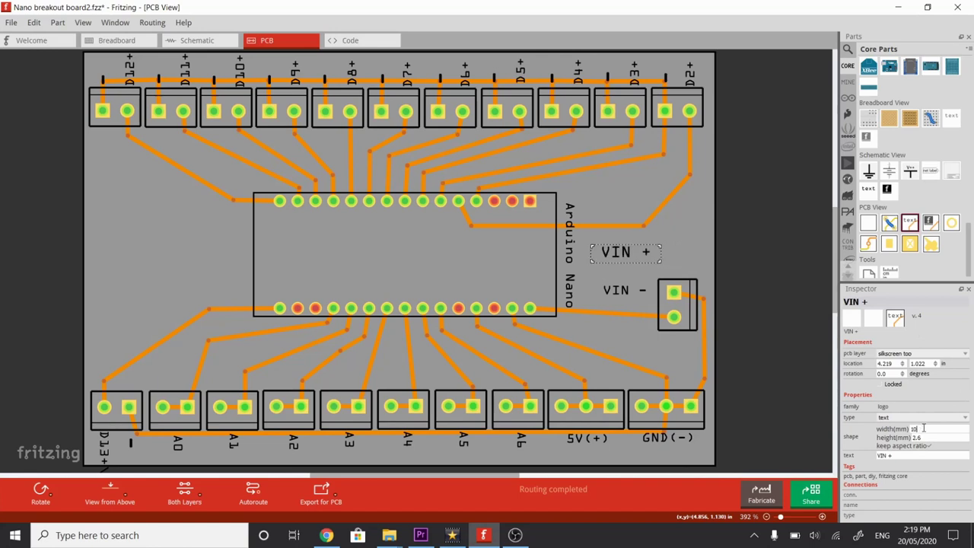
{"action": "left_click_drag", "start_coordinate": [629, 257], "coordinate": [629, 320]}
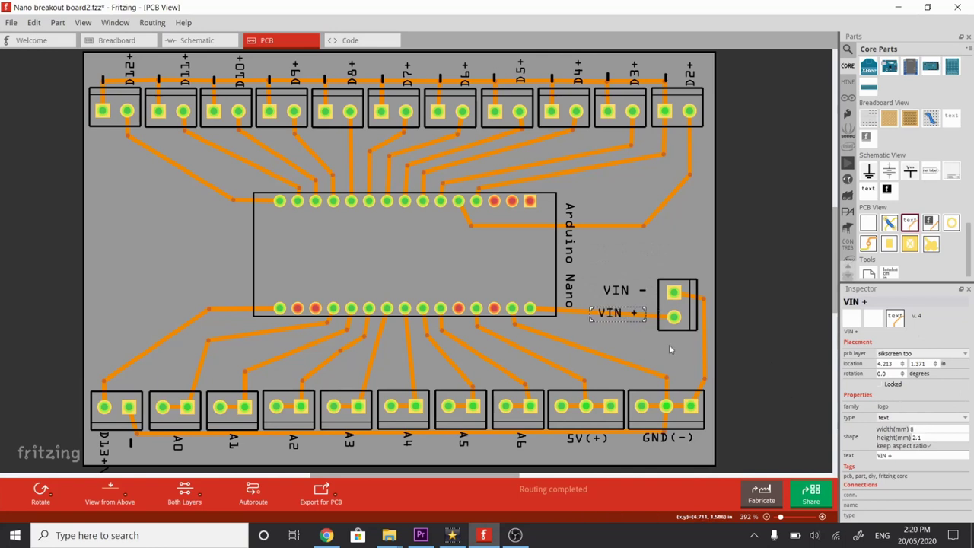
{"action": "left_click", "coordinate": [618, 313]}
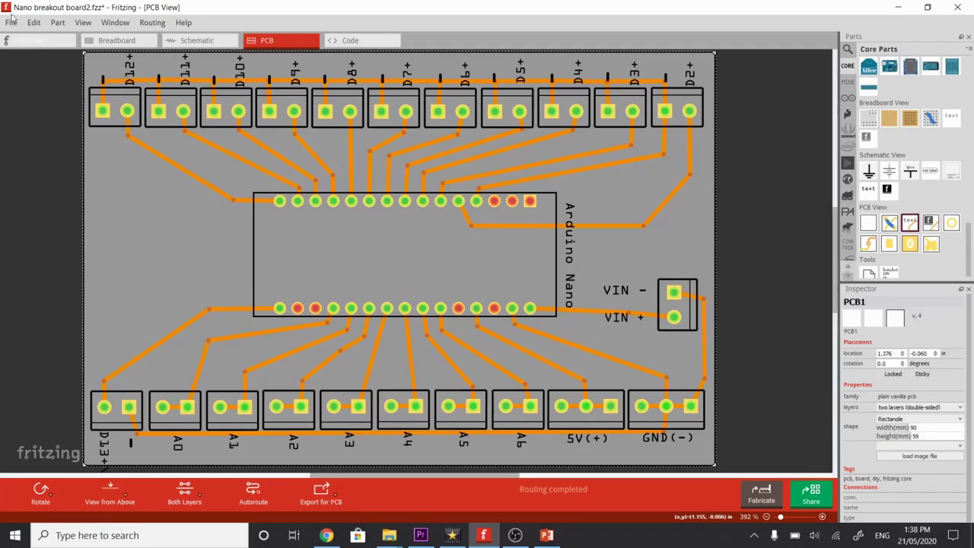
Step: Save the sketch as "Nano breakout board2" in the Fritzing 1 folder, replacing the existing file
{"action": "left_click", "coordinate": [12, 23]}
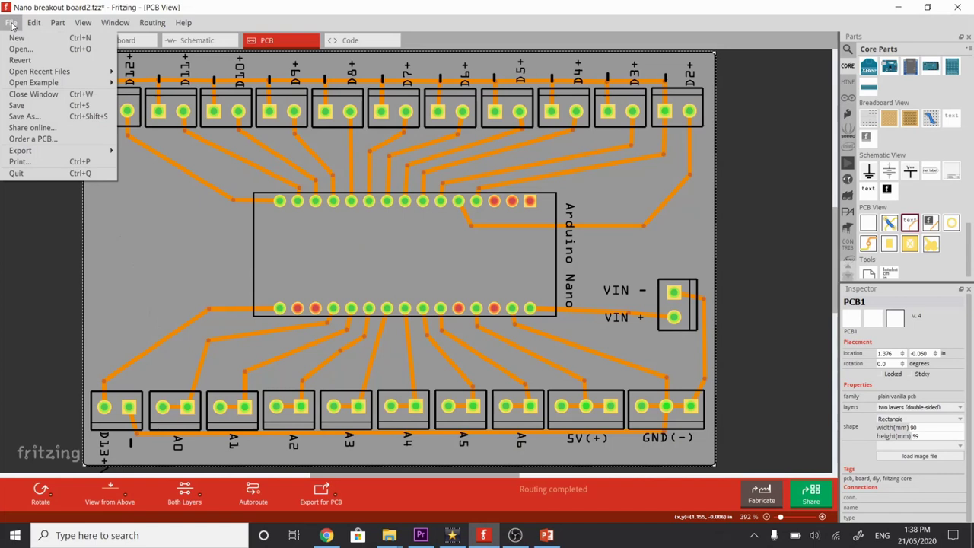
{"action": "left_click", "coordinate": [26, 120]}
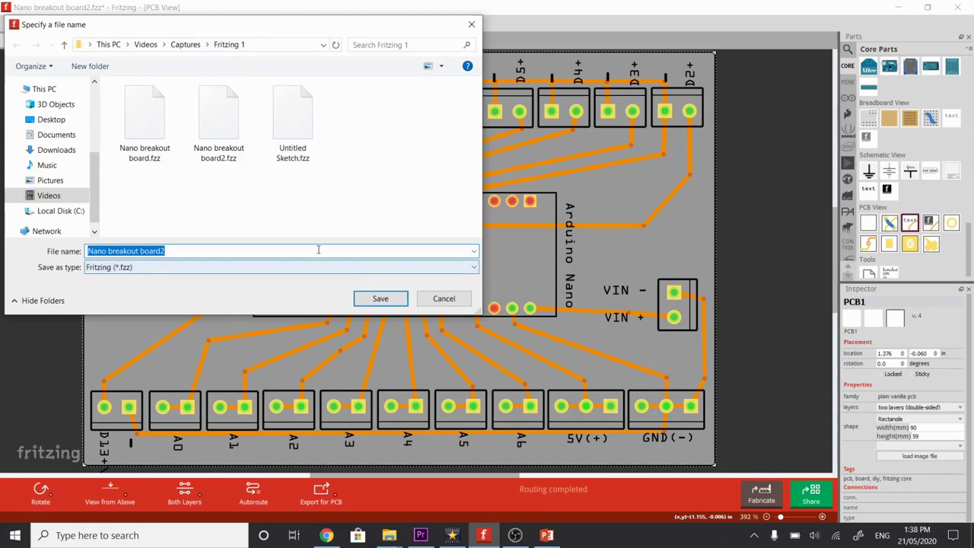
{"action": "key", "text": "Return"}
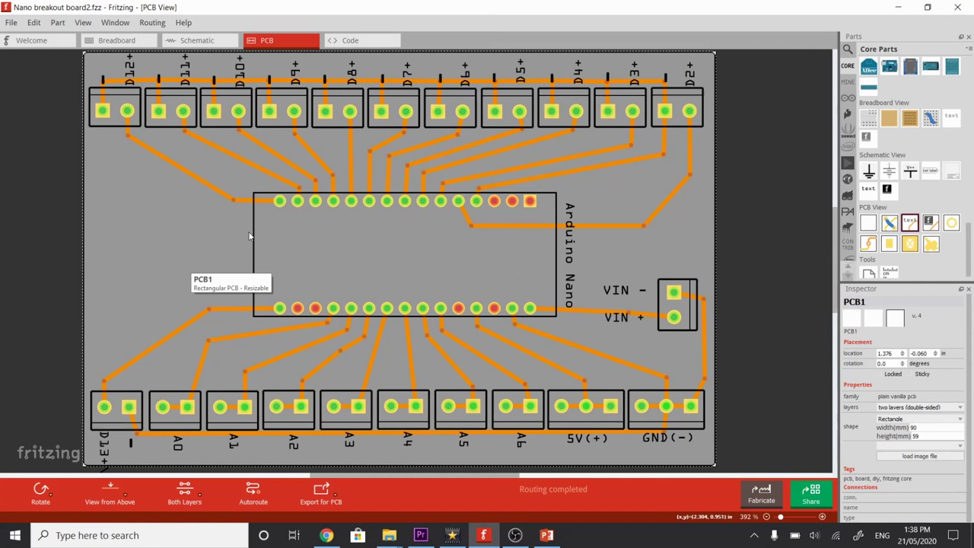
Step: Start a production export of the PCB as Etchable (PDF)
{"action": "left_click", "coordinate": [321, 493]}
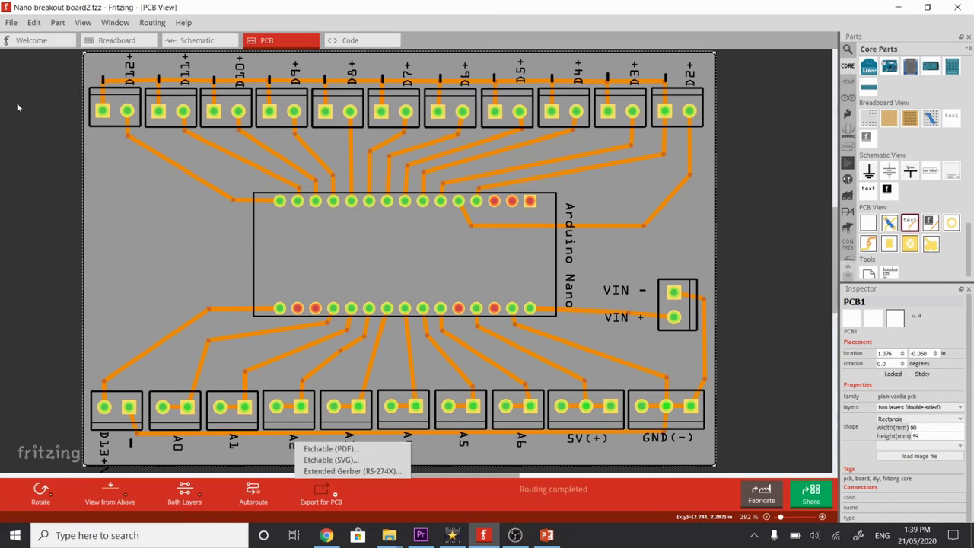
{"action": "left_click", "coordinate": [13, 23]}
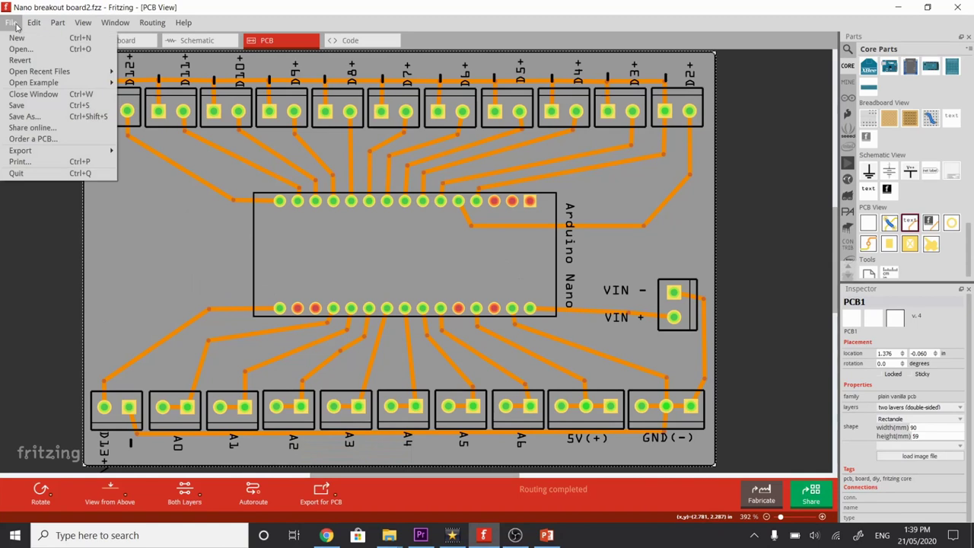
{"action": "mouse_move", "coordinate": [22, 151]}
{"action": "mouse_move", "coordinate": [141, 164]}
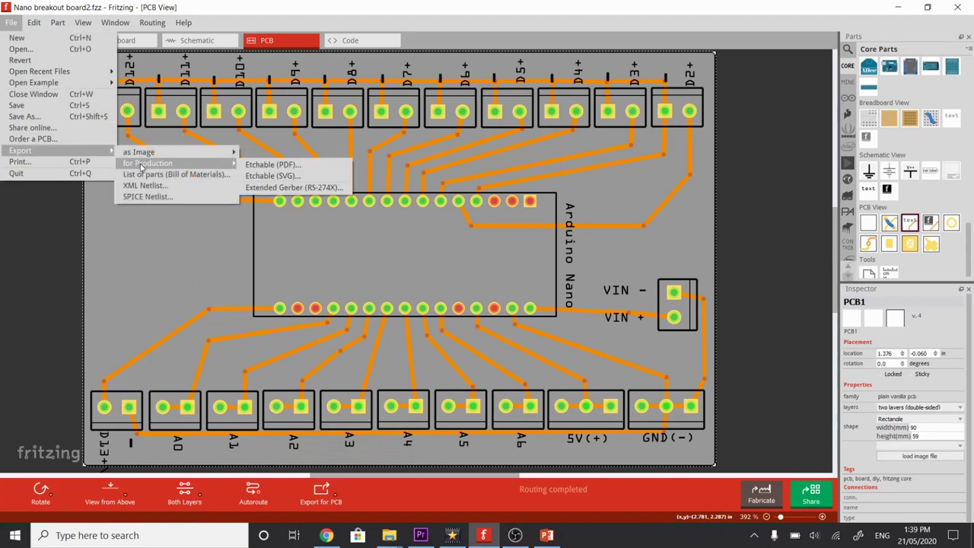
{"action": "left_click", "coordinate": [274, 166]}
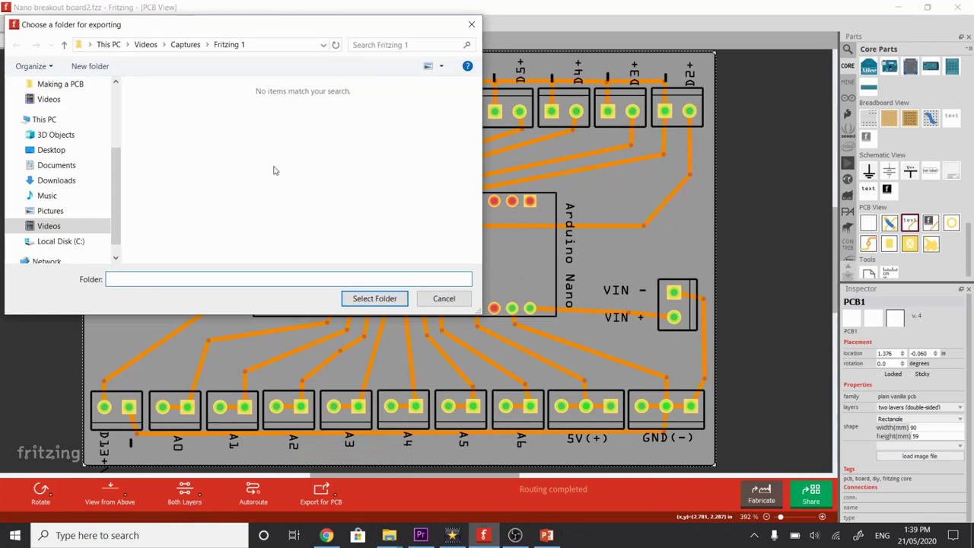
Step: Create a folder named "Nano breakout PCB artwork" inside Fritzing 1 and export the etchable PDFs into it
{"action": "right_click", "coordinate": [171, 158]}
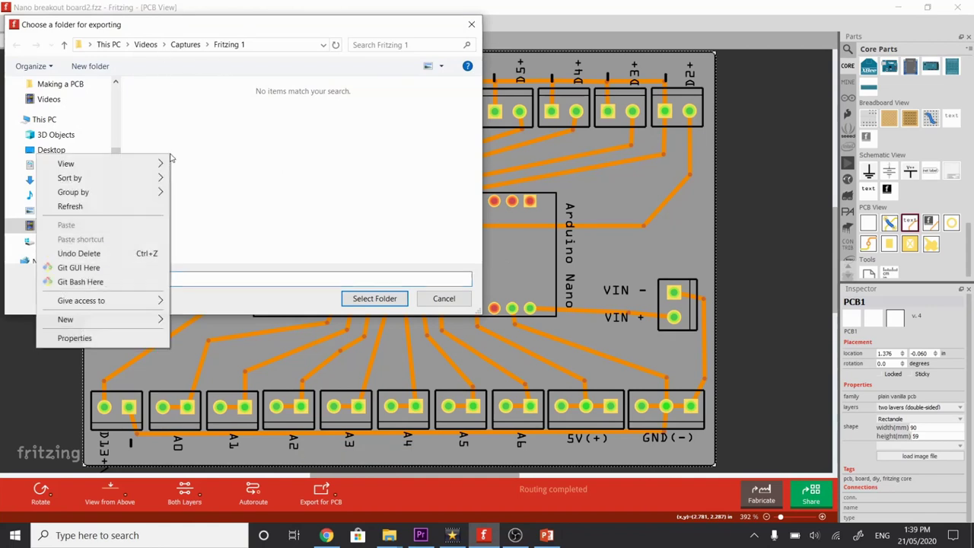
{"action": "mouse_move", "coordinate": [91, 320]}
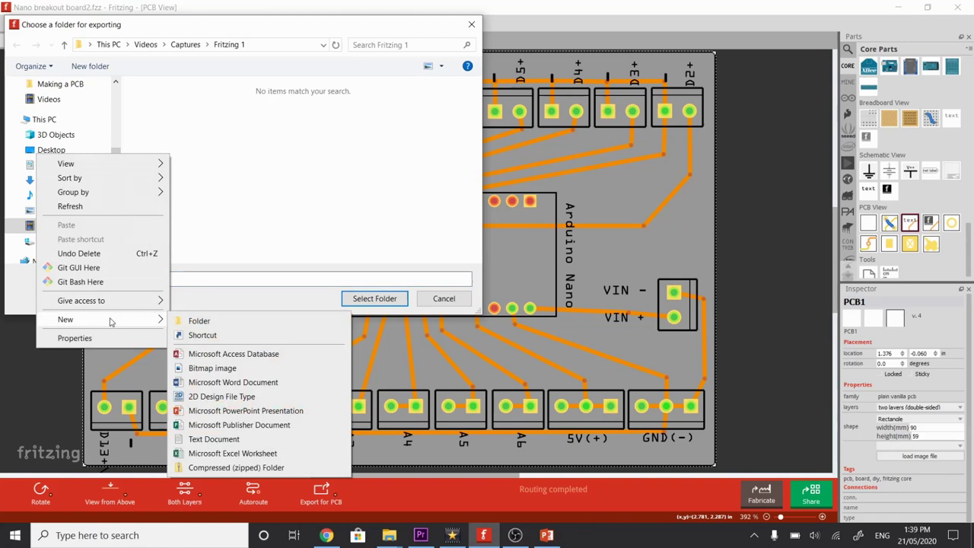
{"action": "left_click", "coordinate": [185, 324]}
{"action": "type", "text": "N"}
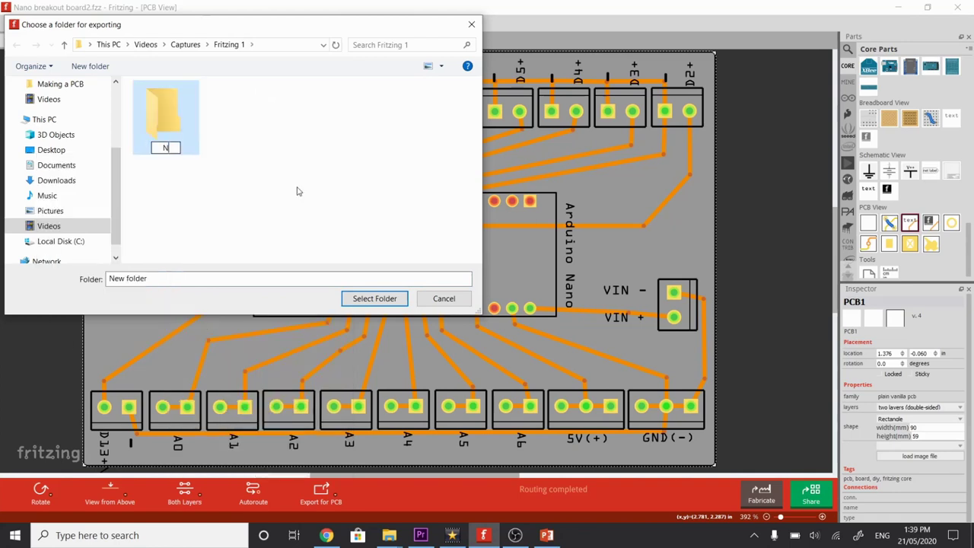
{"action": "type", "text": "ano break"}
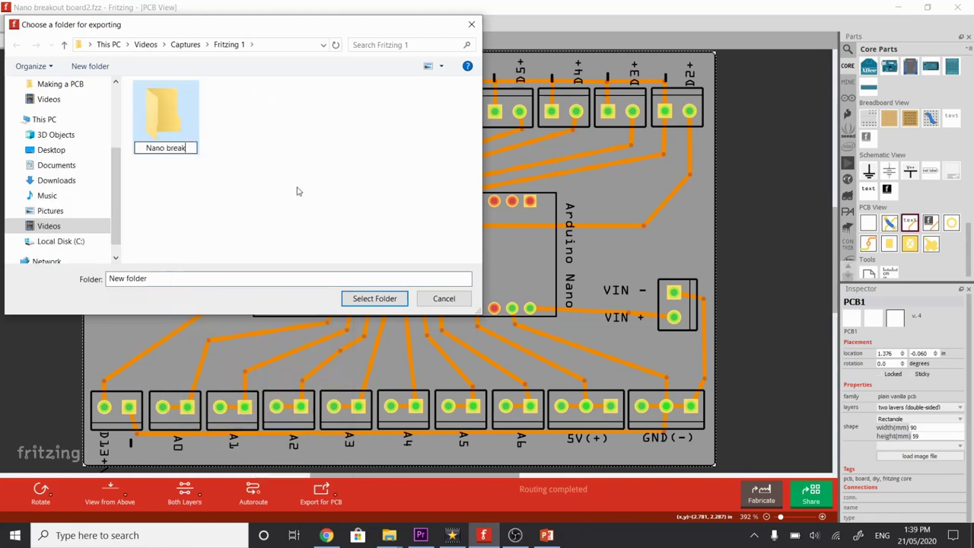
{"action": "type", "text": "out pCB artwork"}
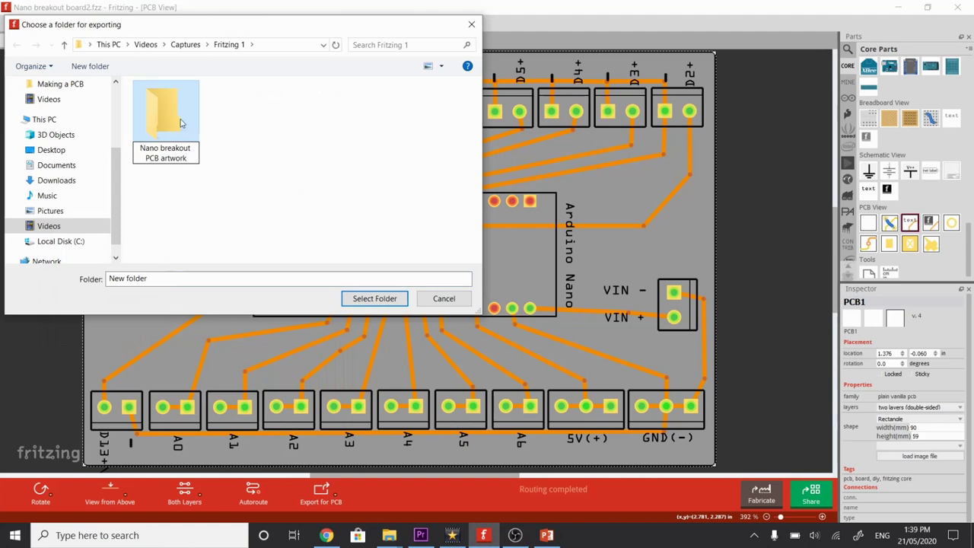
{"action": "key", "text": "Return"}
{"action": "left_click", "coordinate": [374, 297]}
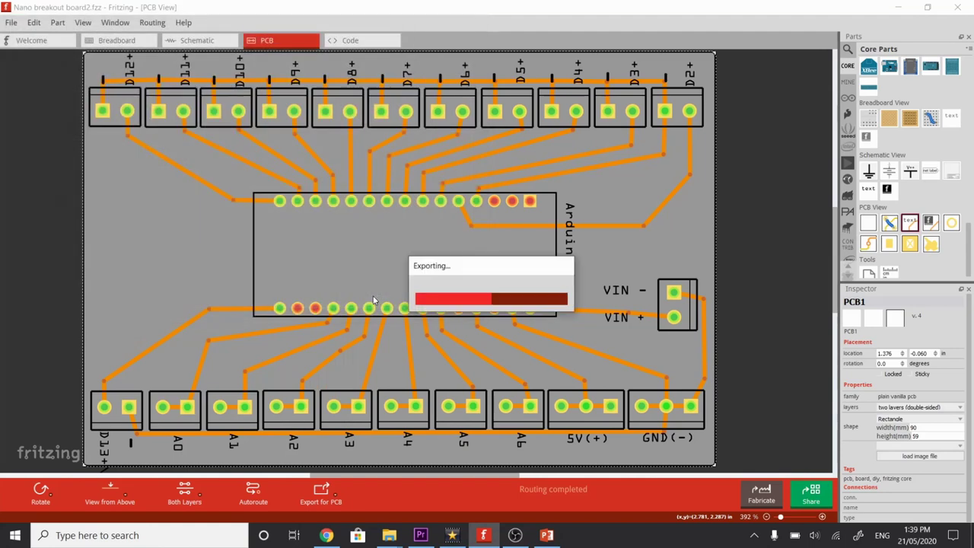
Step: Switch to File Explorer and open the Nano breakout PCB artwork folder inside Fritzing 1
{"action": "mouse_move", "coordinate": [392, 537]}
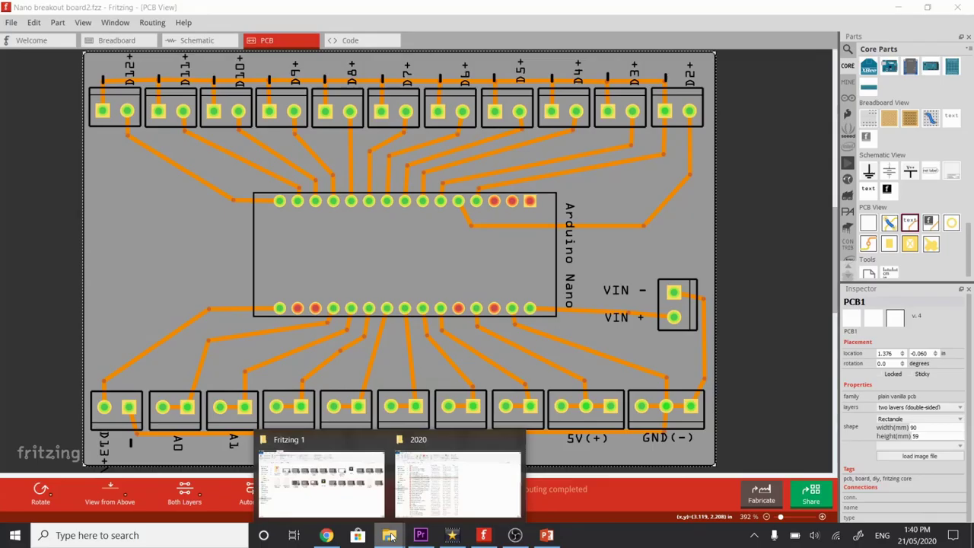
{"action": "left_click", "coordinate": [357, 500]}
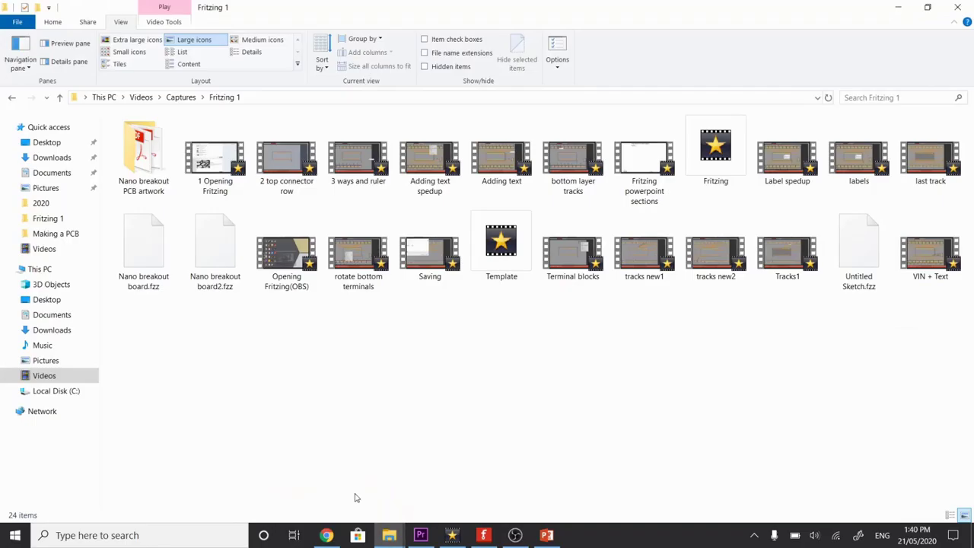
{"action": "double_click", "coordinate": [140, 166]}
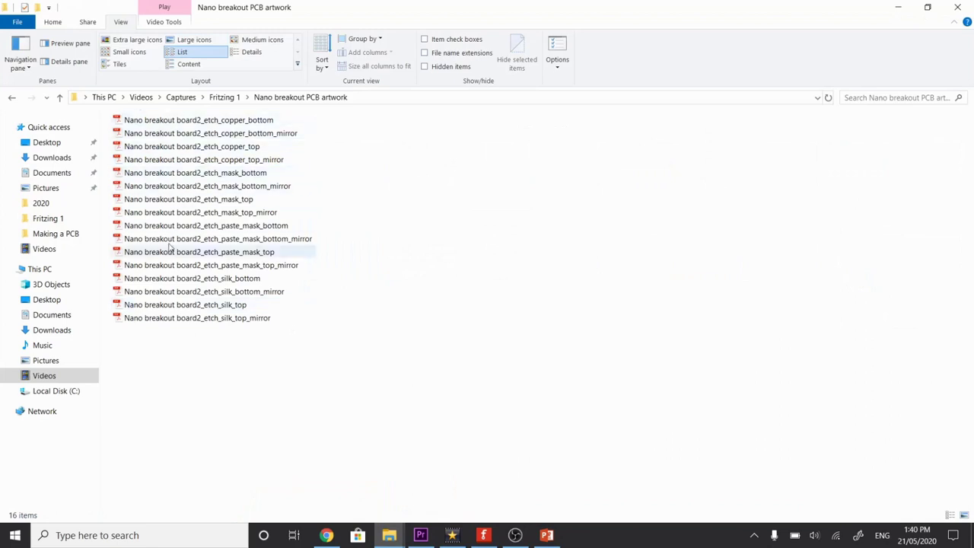
Step: View the exported etch_copper_bottom and etch_silk_top_mirror PDFs in turn, closing each one after checking its artwork
{"action": "double_click", "coordinate": [179, 122]}
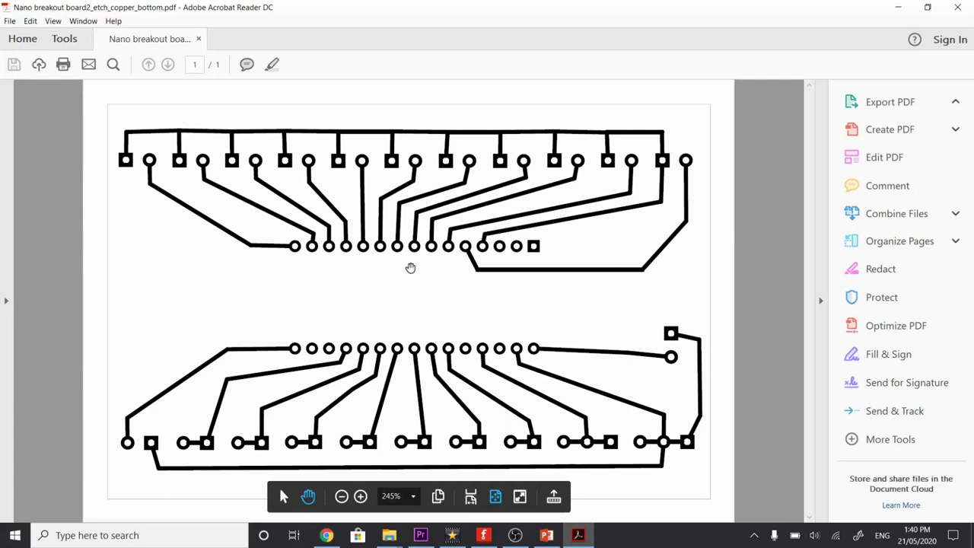
{"action": "left_click", "coordinate": [957, 7]}
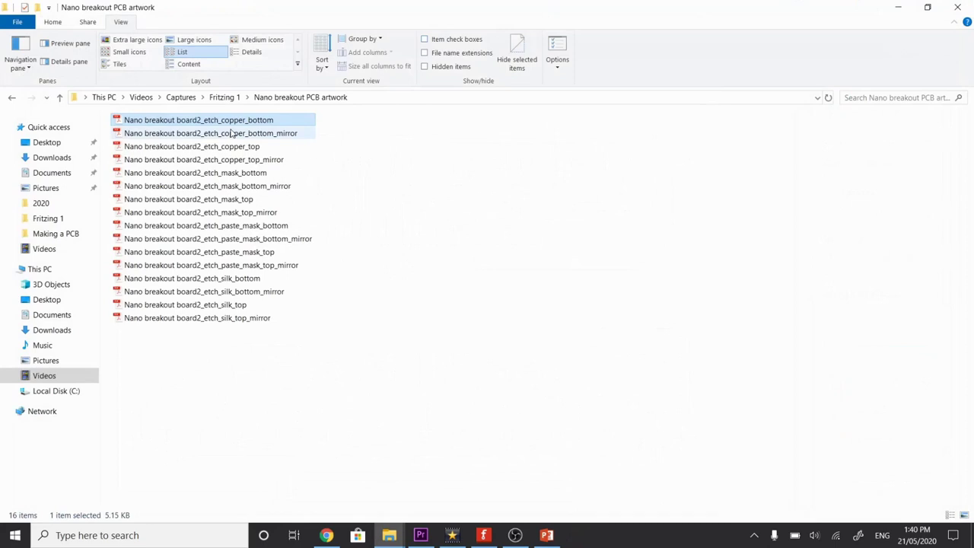
{"action": "double_click", "coordinate": [192, 320]}
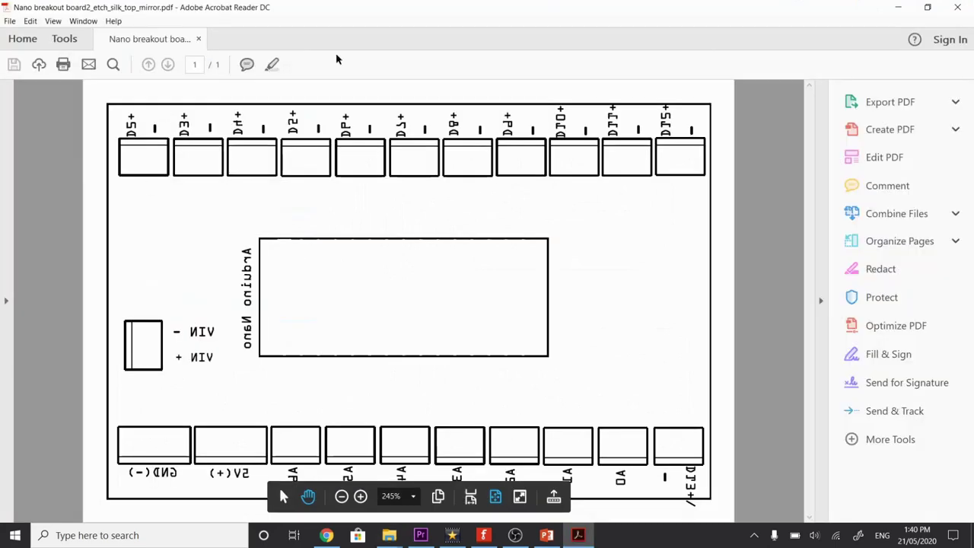
{"action": "left_click", "coordinate": [958, 7]}
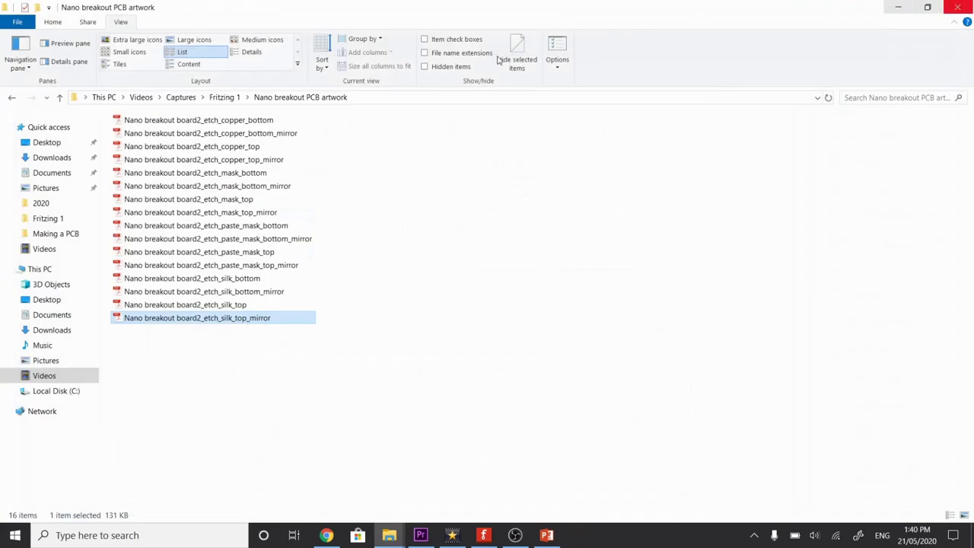